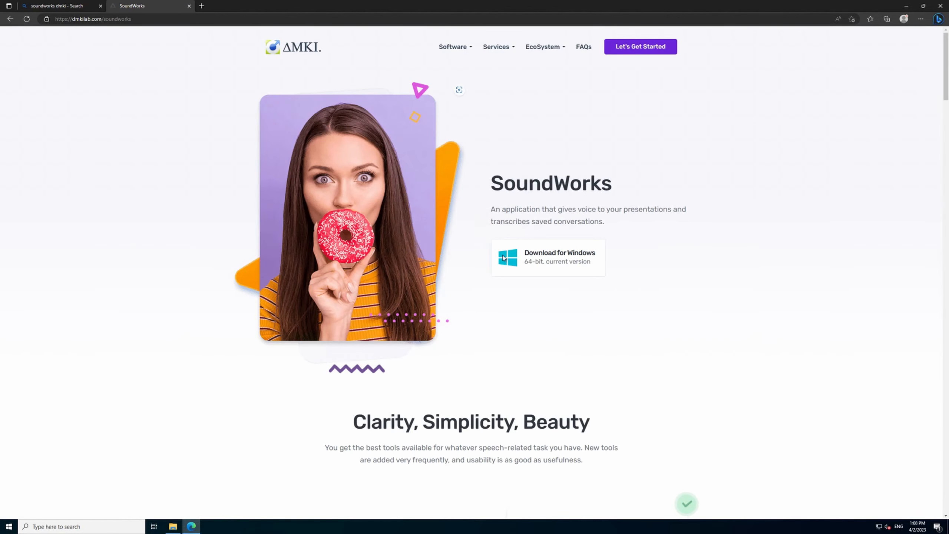
Download the 64-bit Windows installer of SoundWorks and keep SoundWorksSetup.exe despite the SmartScreen warning.
click(592, 255)
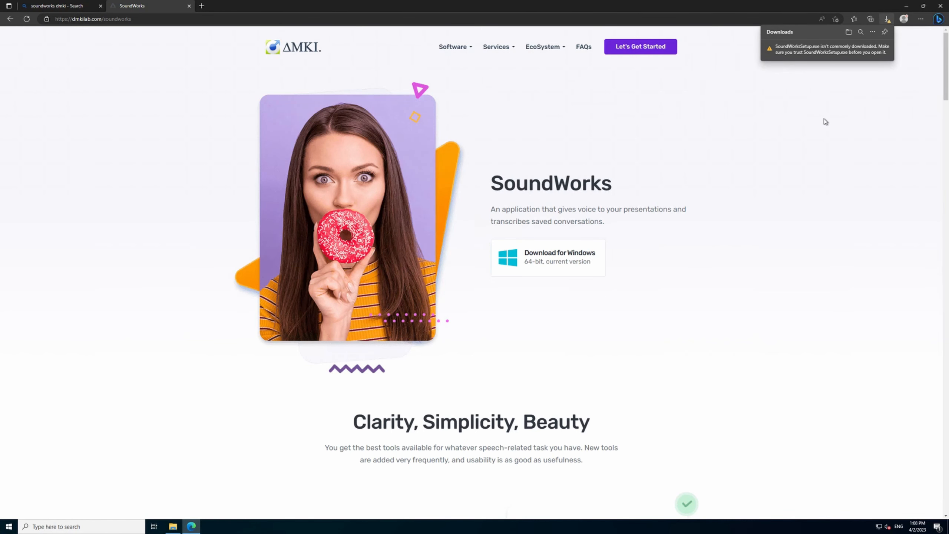
mouse_move(833, 55)
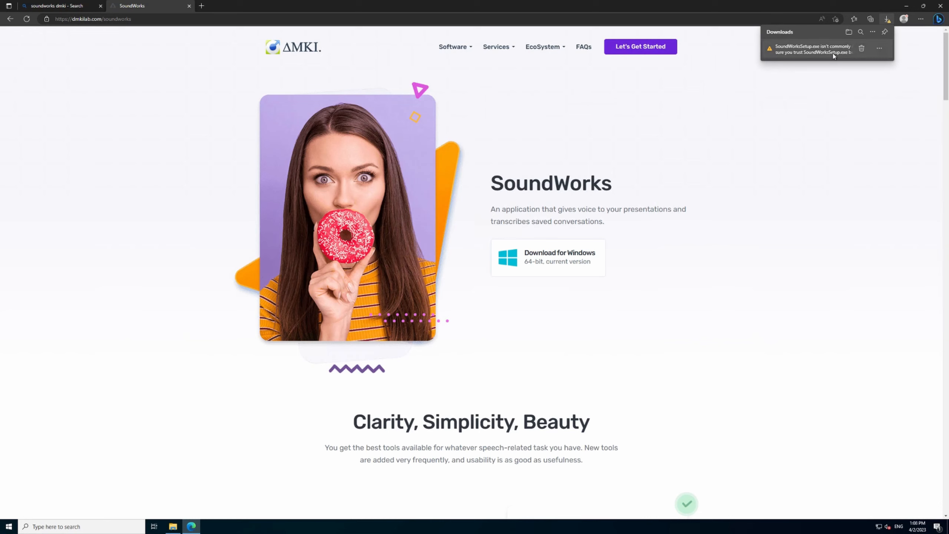
click(879, 48)
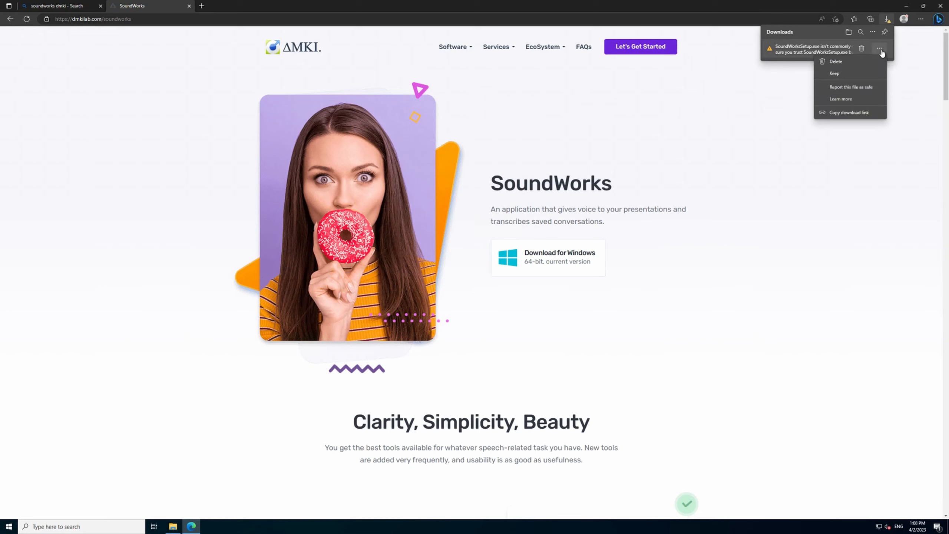
click(845, 74)
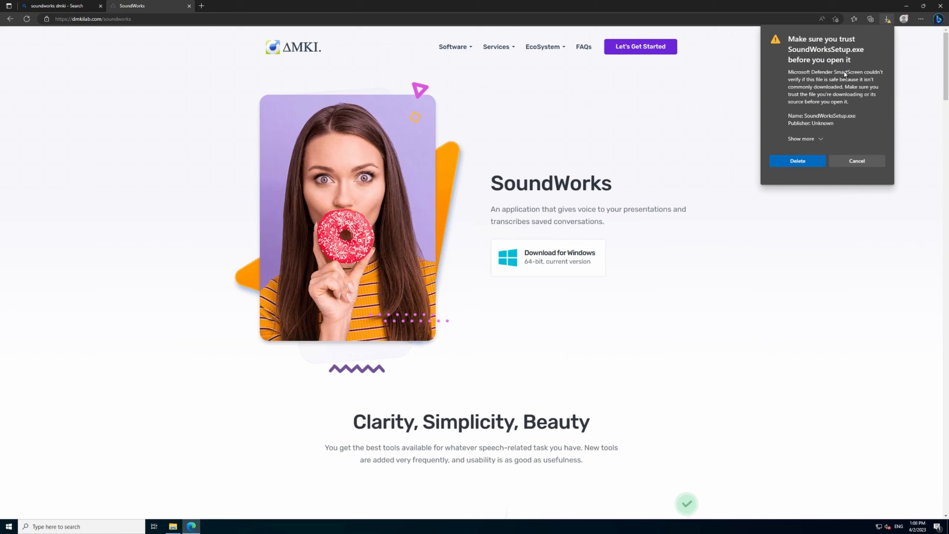
click(822, 139)
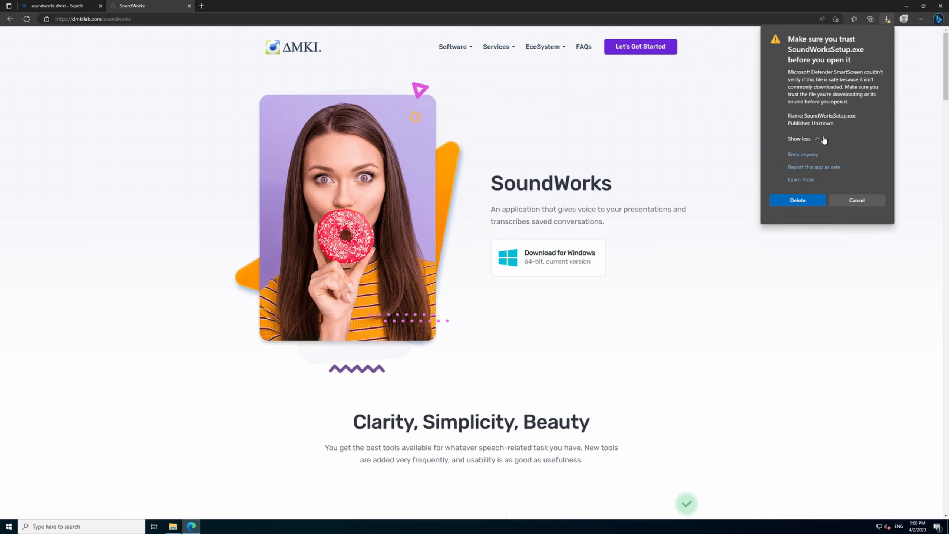
click(803, 154)
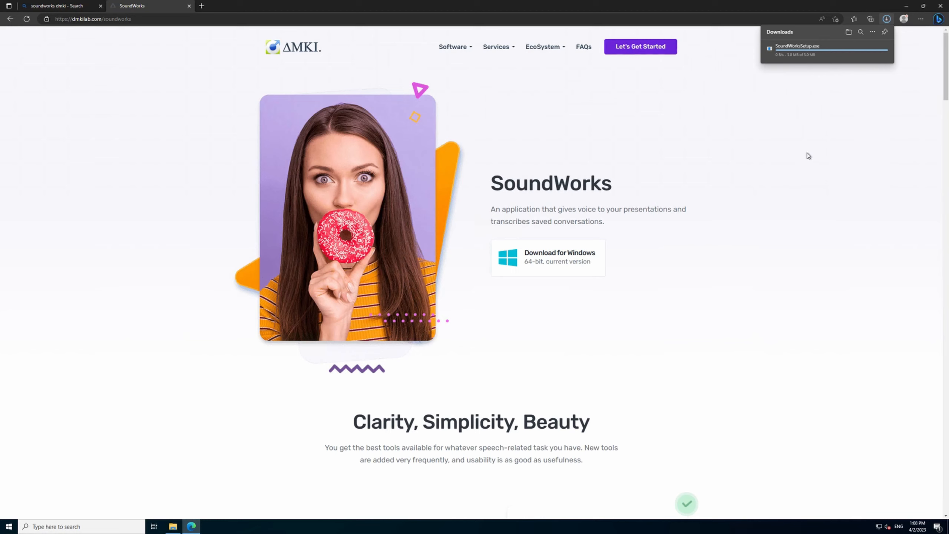
Run SoundWorksSetup.exe and install the missing prerequisite, Microsoft Edge WebView2 Runtime.
click(788, 52)
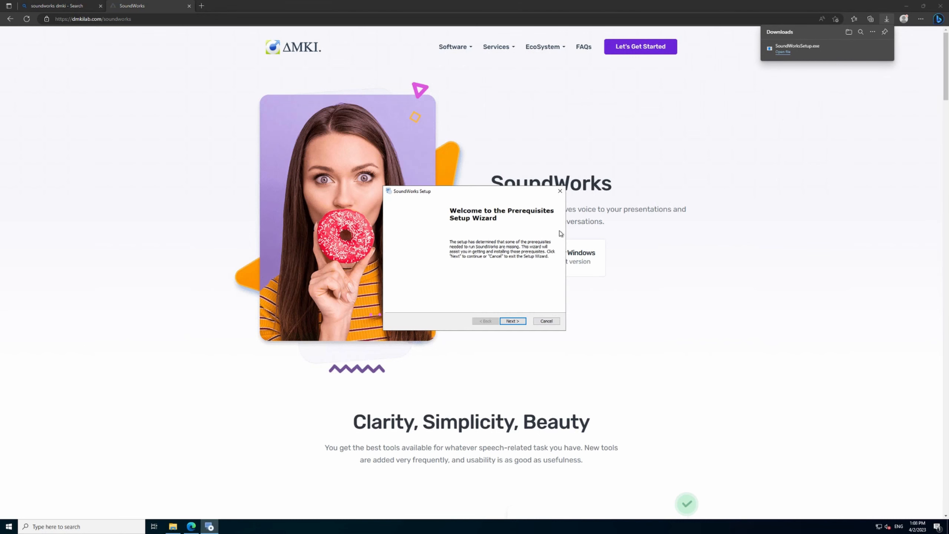
click(517, 321)
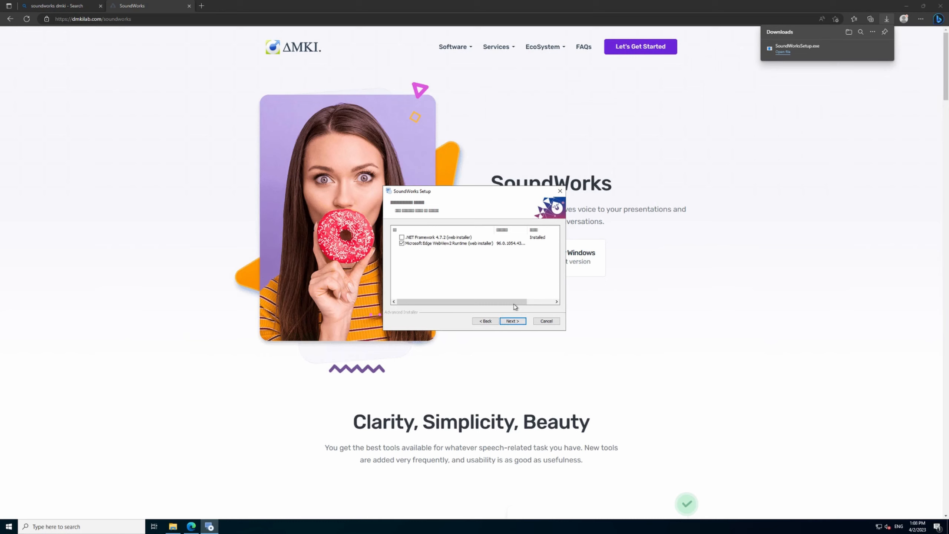
drag(515, 302, 482, 301)
click(521, 322)
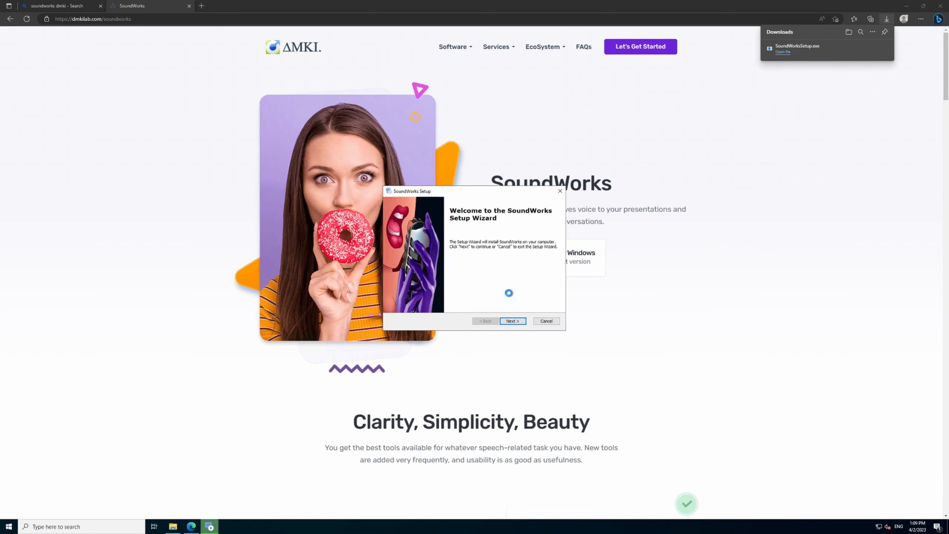
Replace "Program Files (x86)" with "Utils" in the SoundWorks installation path and start the installation.
click(517, 322)
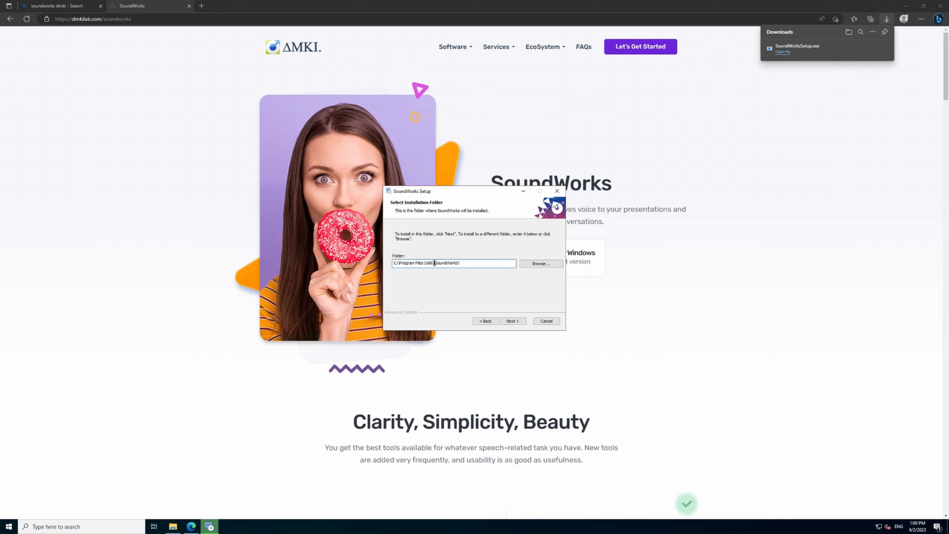
drag(435, 263, 398, 262)
text(Utils)
click(514, 321)
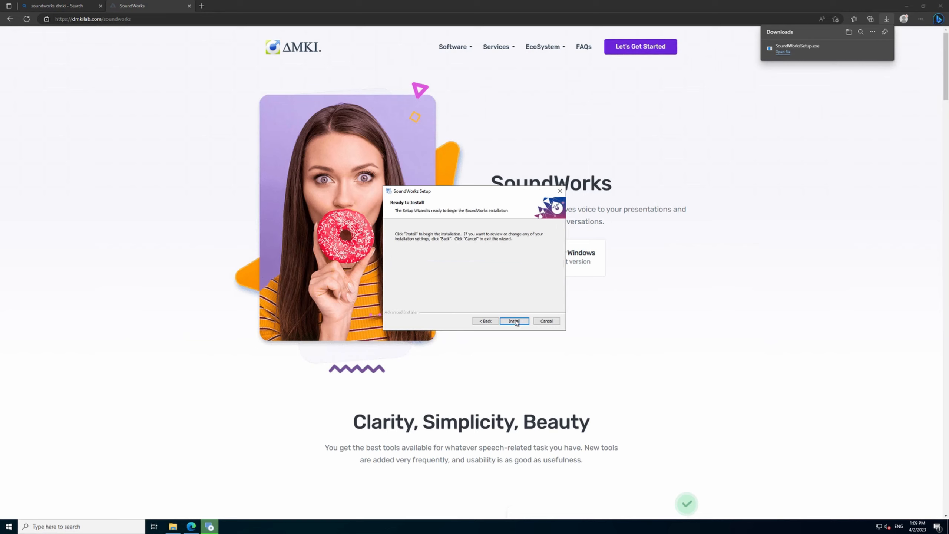
click(514, 321)
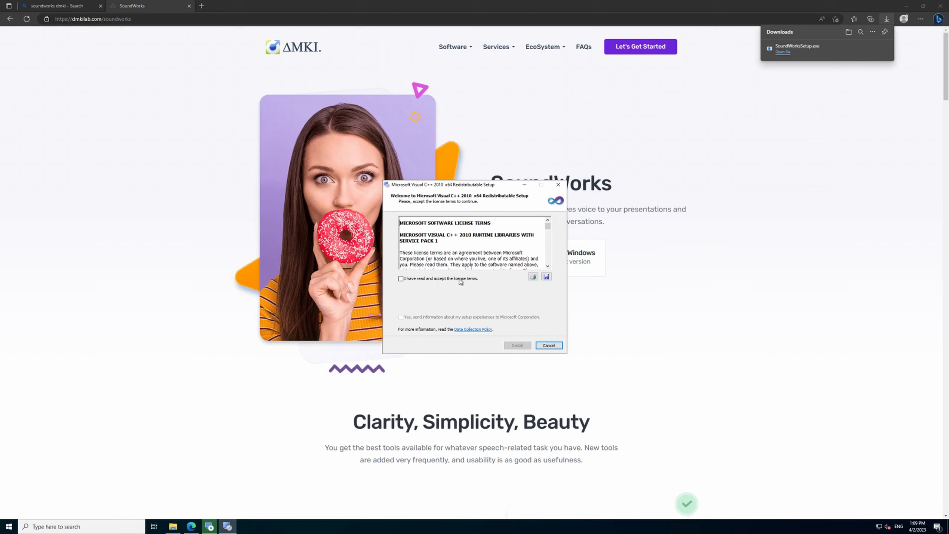
Accept the license terms and install the Microsoft Visual C++ 2010 x64 Redistributable.
click(435, 279)
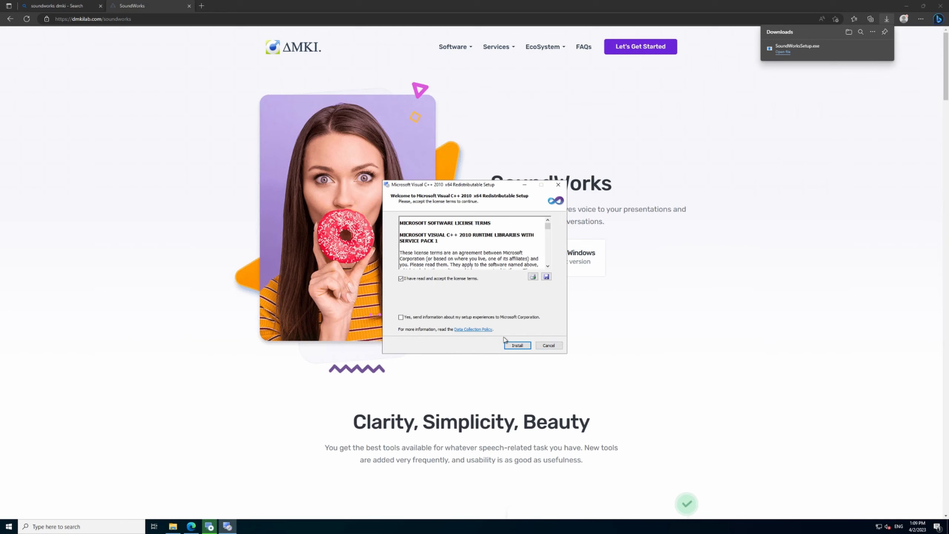
click(515, 346)
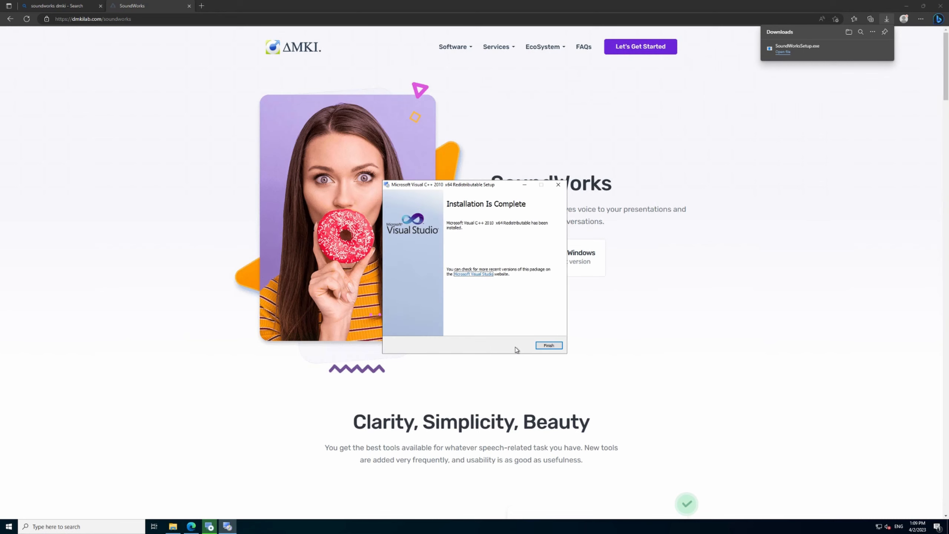
click(540, 345)
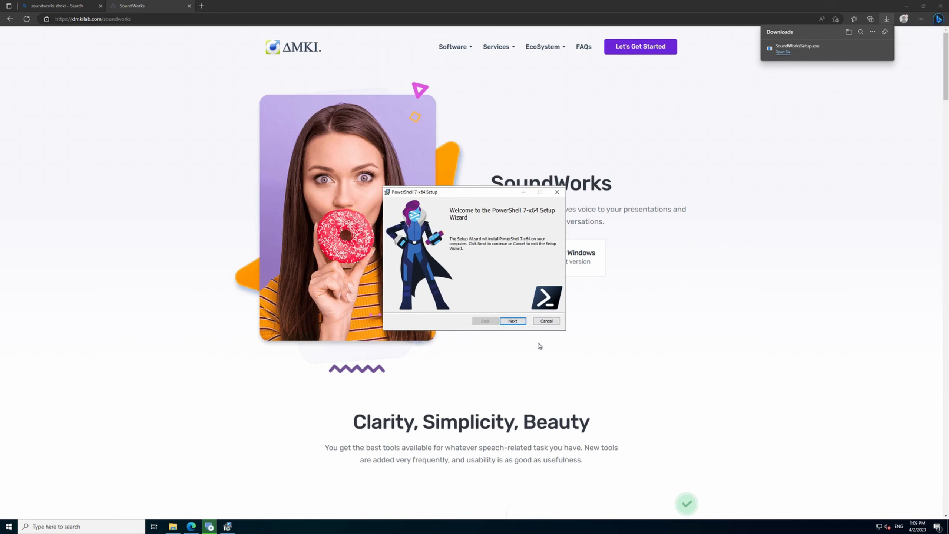
Install PowerShell 7-x64 with the 'Run with PowerShell 7' context menu for PowerShell files, and finish the SoundWorks setup.
click(513, 321)
click(512, 320)
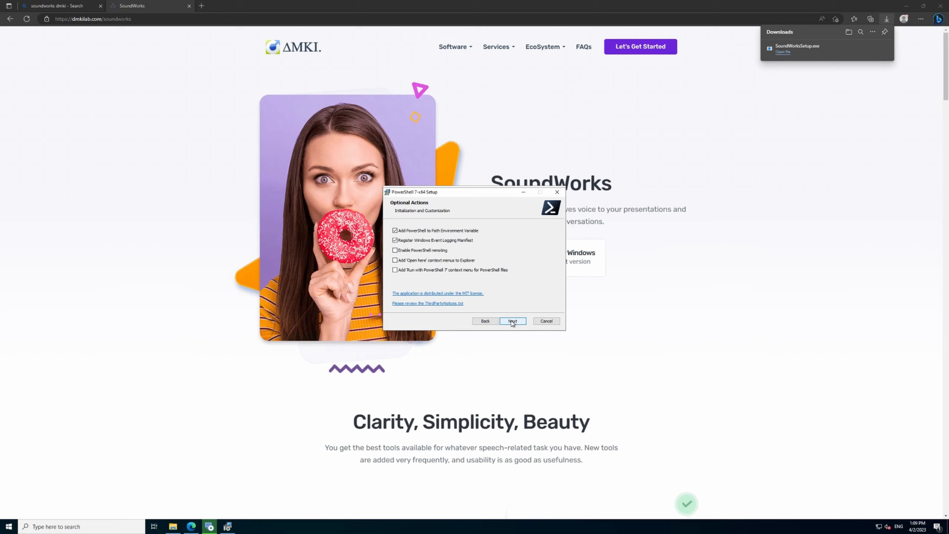
click(502, 270)
click(519, 321)
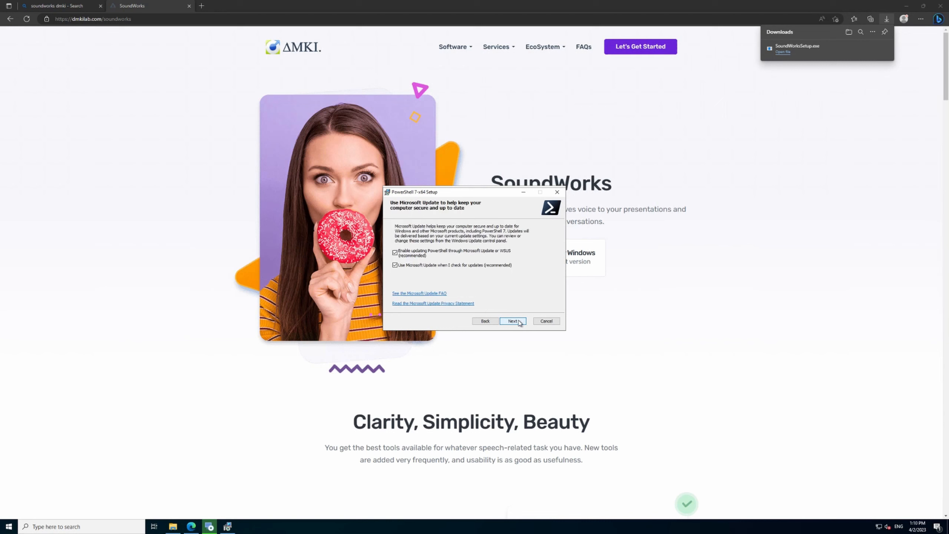
click(520, 321)
click(519, 322)
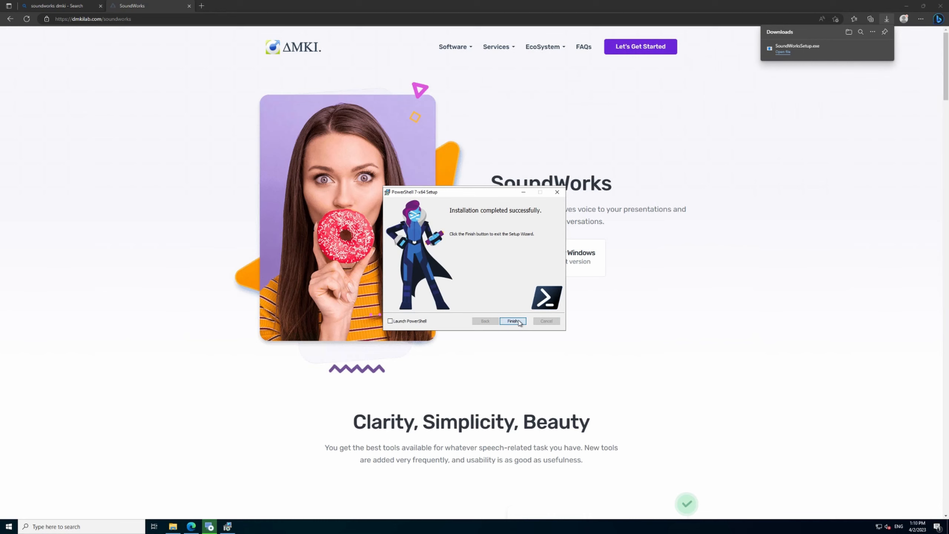
click(519, 321)
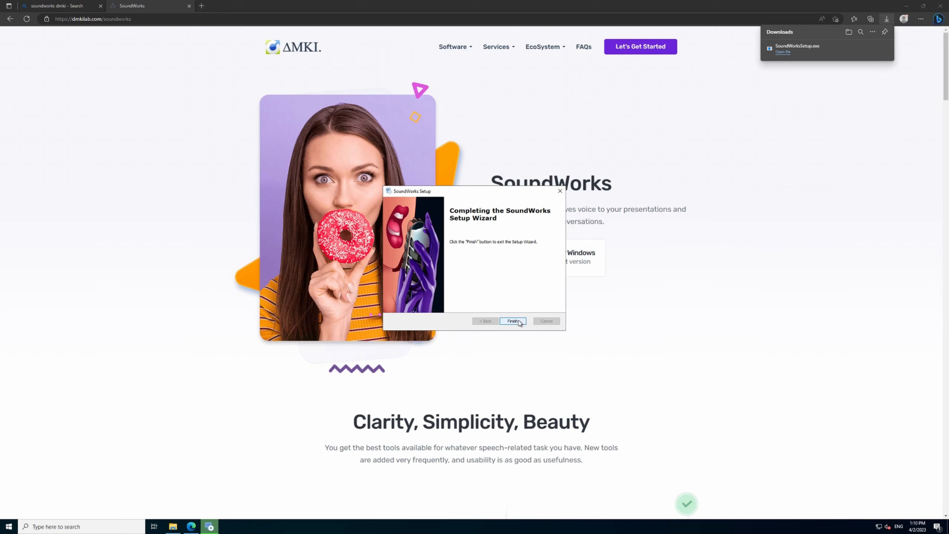
click(513, 321)
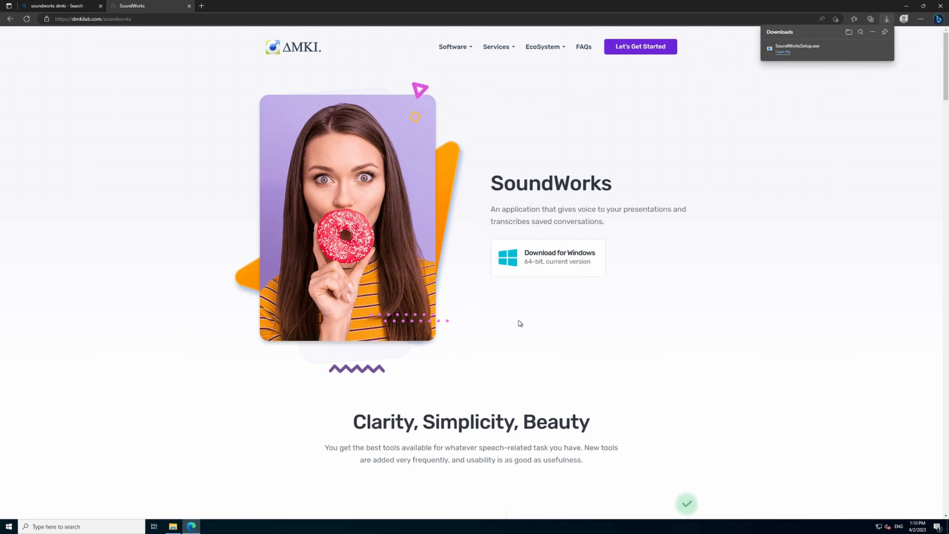
Minimize the browser and the Temp folder window, launch SoundWorks from the desktop, and acknowledge its first-run welcome message.
click(907, 6)
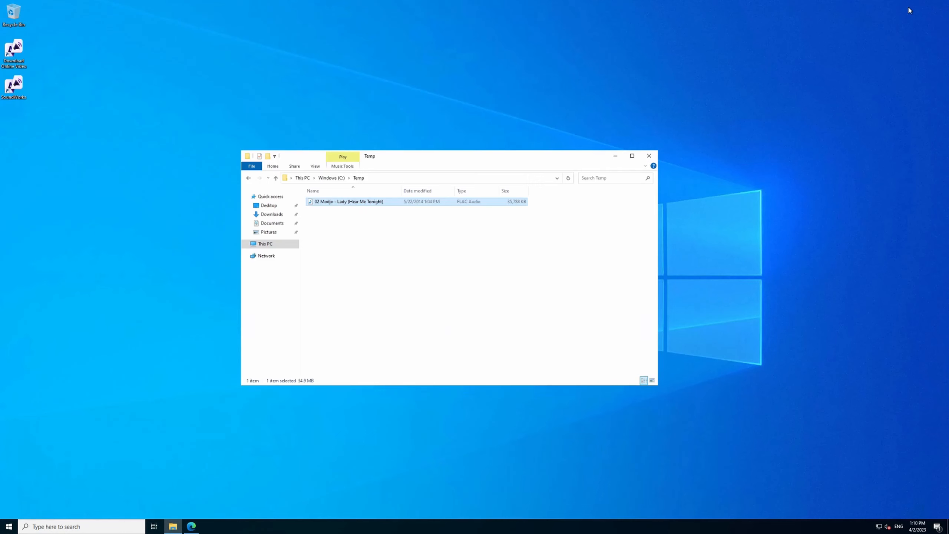
click(21, 52)
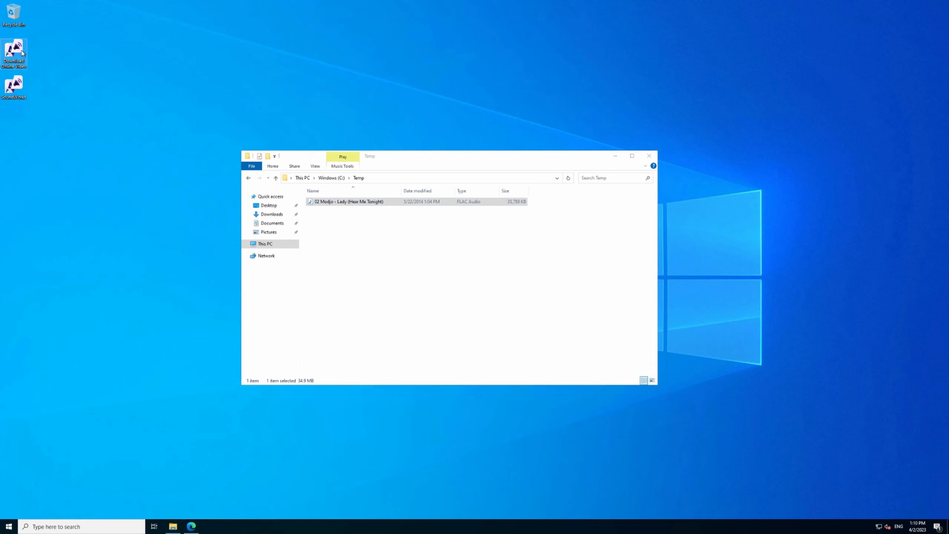
click(17, 87)
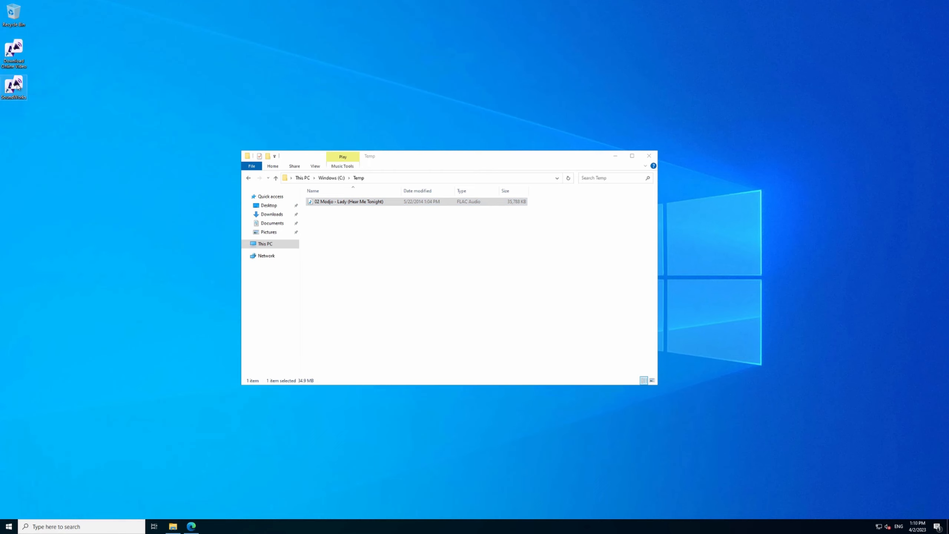
double_click(17, 87)
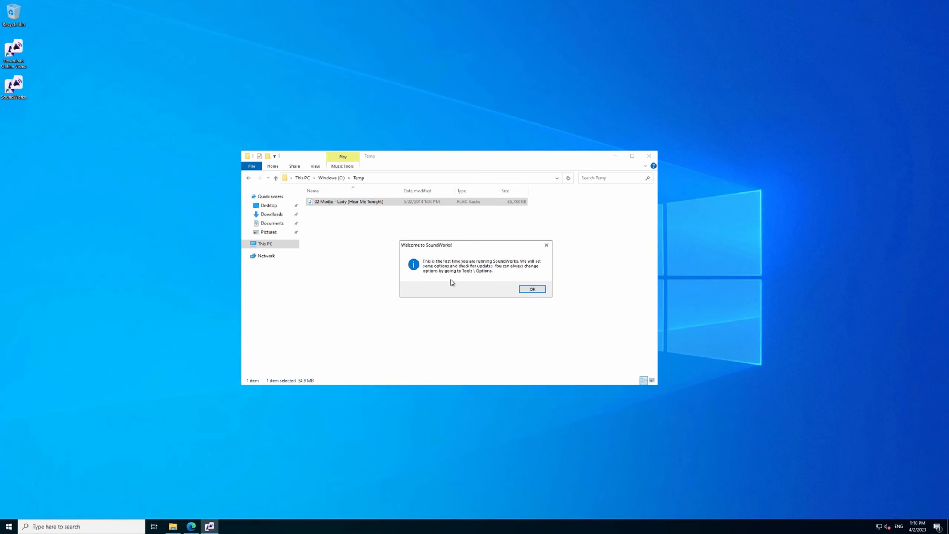
click(615, 157)
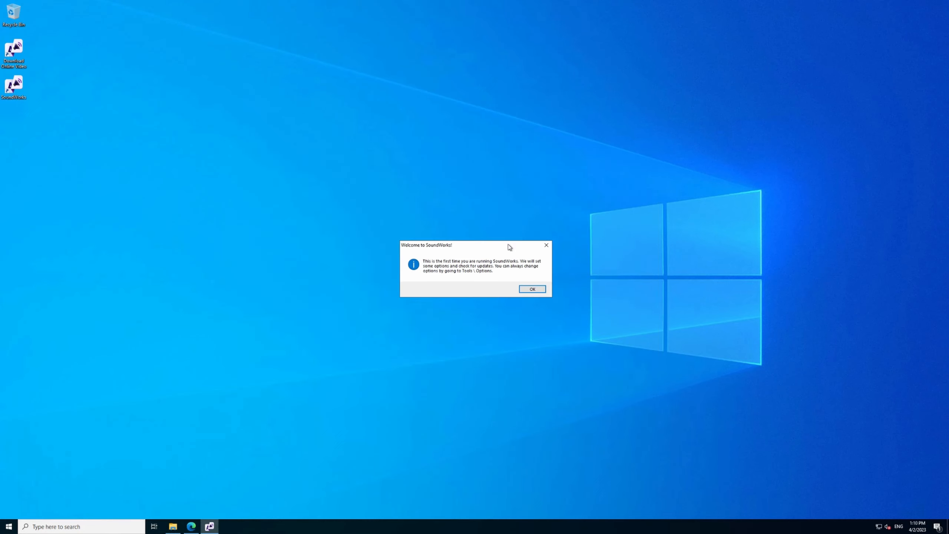
click(528, 290)
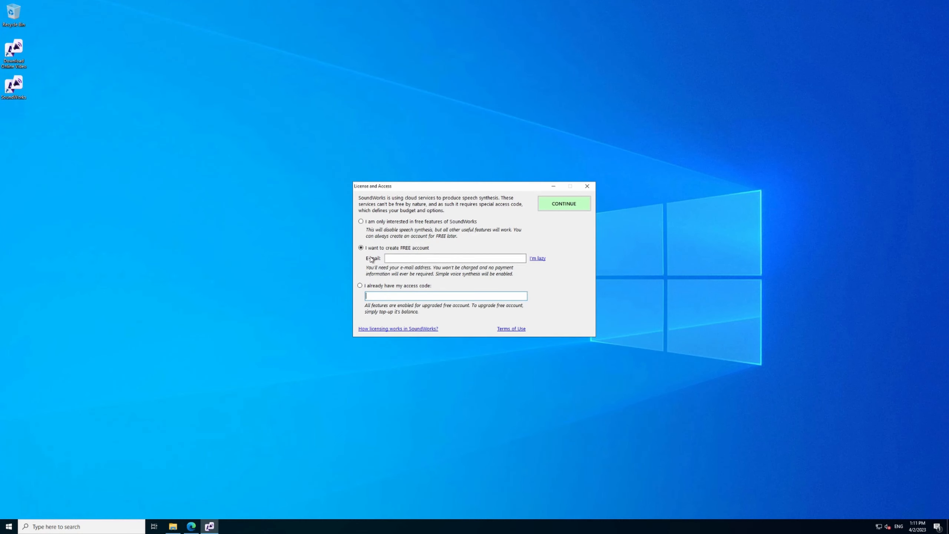
Have the access code filled in automatically without giving an e-mail, continue into SoundWorks, and dismiss the tip of the day.
click(387, 257)
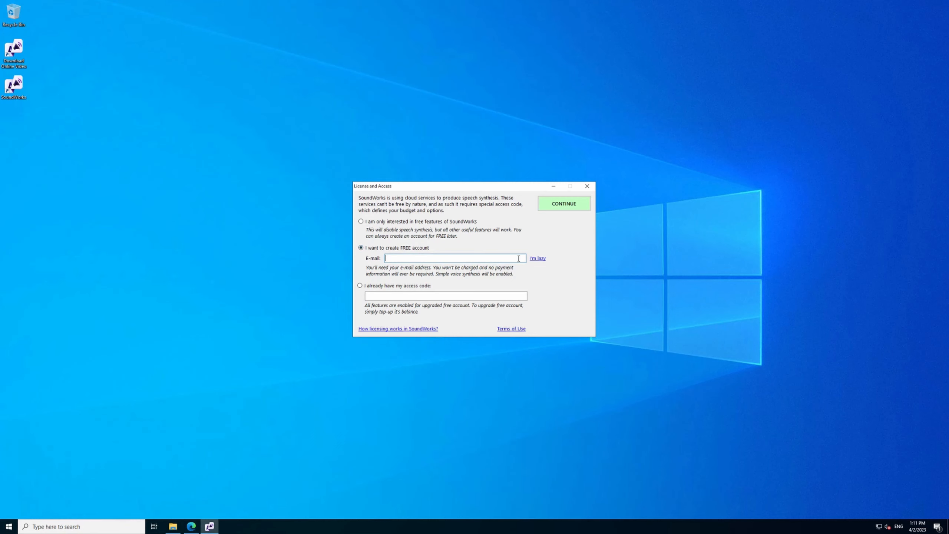
click(537, 260)
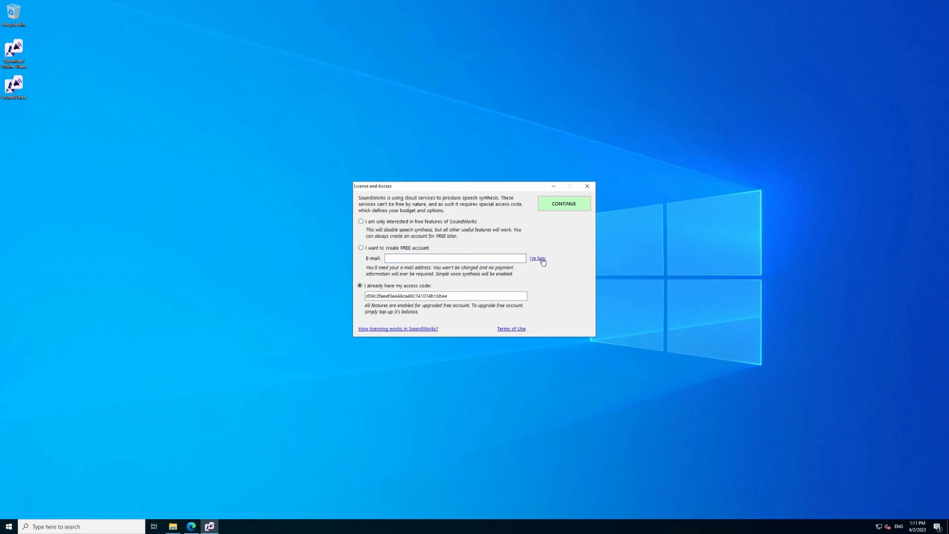
click(561, 206)
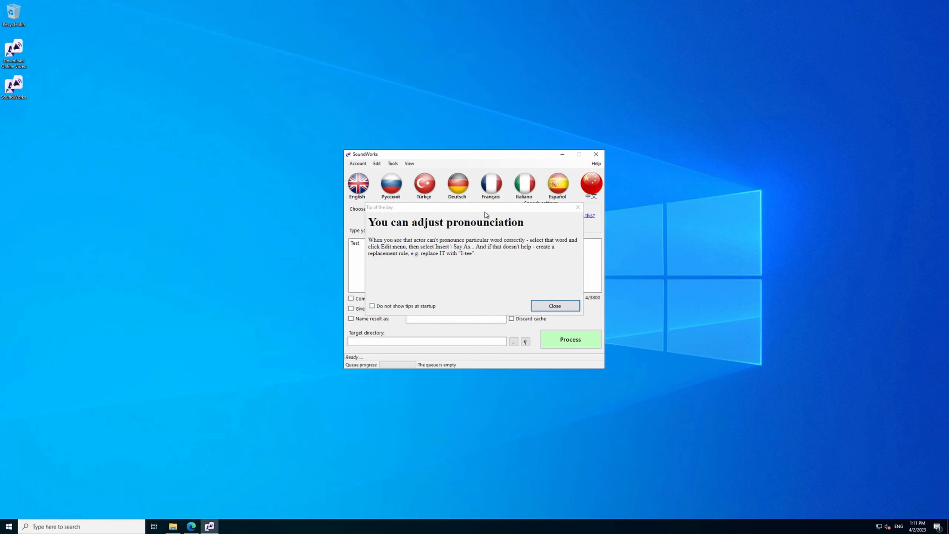
drag(485, 209, 178, 201)
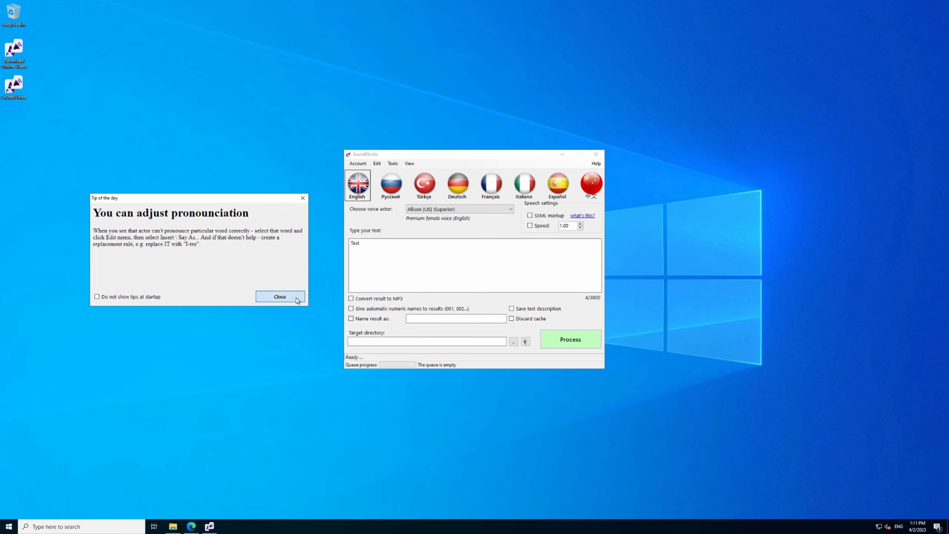
click(280, 296)
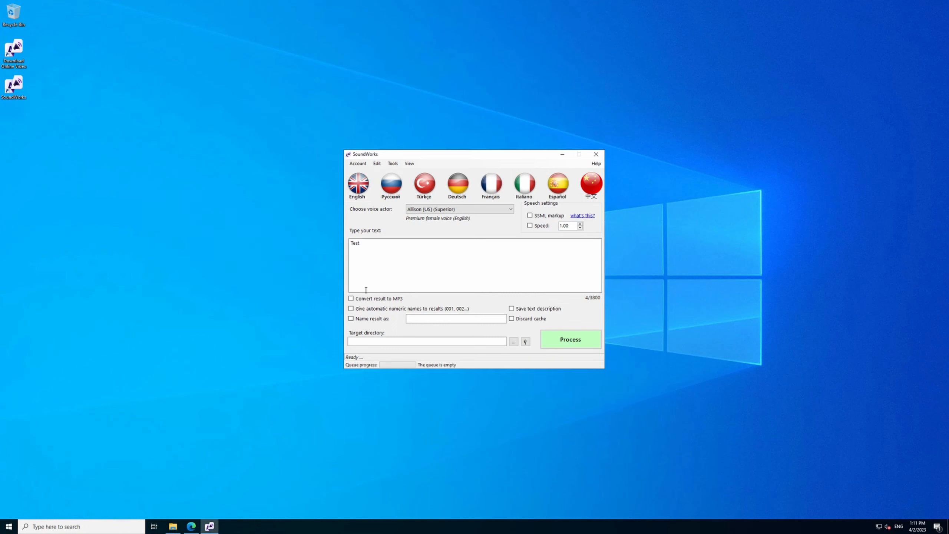
Open the Transcribe media file tool for subtitles and move its window away from the SoundWorks main window.
click(393, 164)
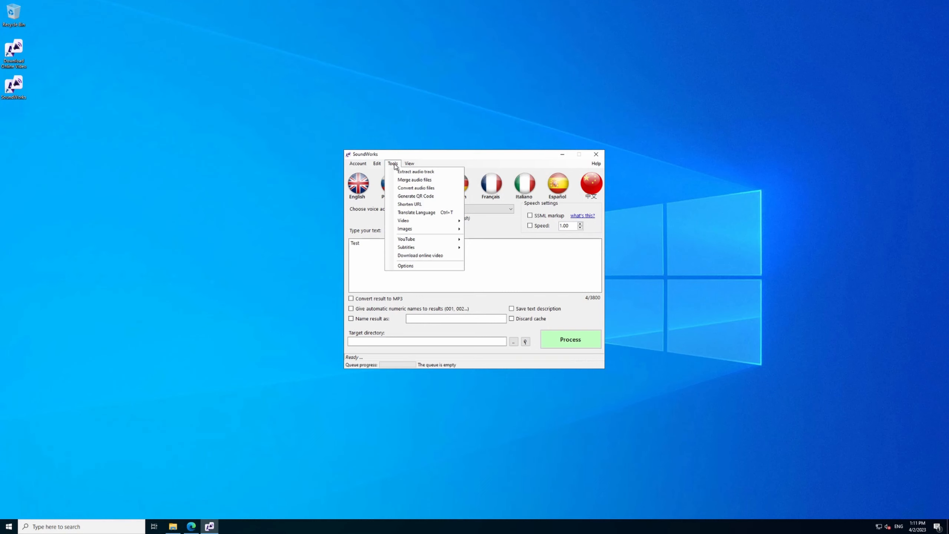
mouse_move(363, 165)
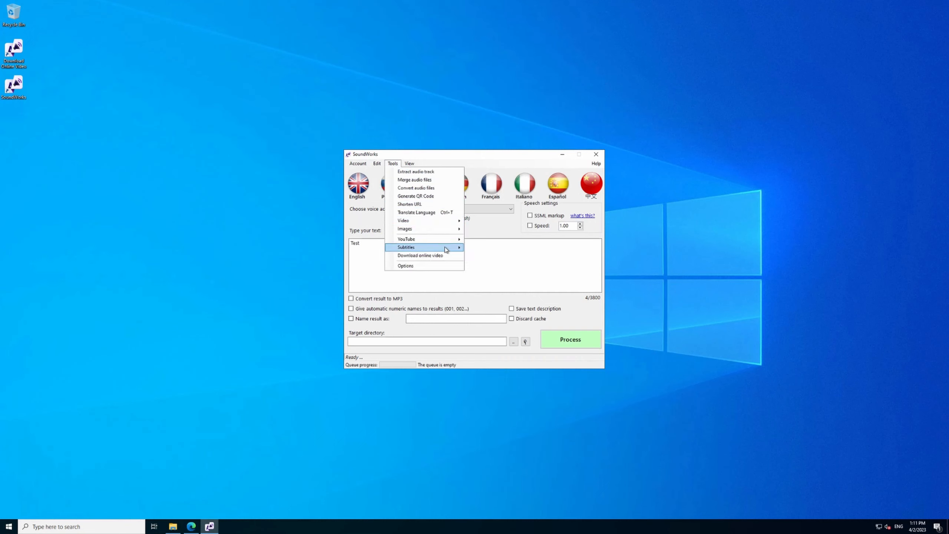
mouse_move(447, 248)
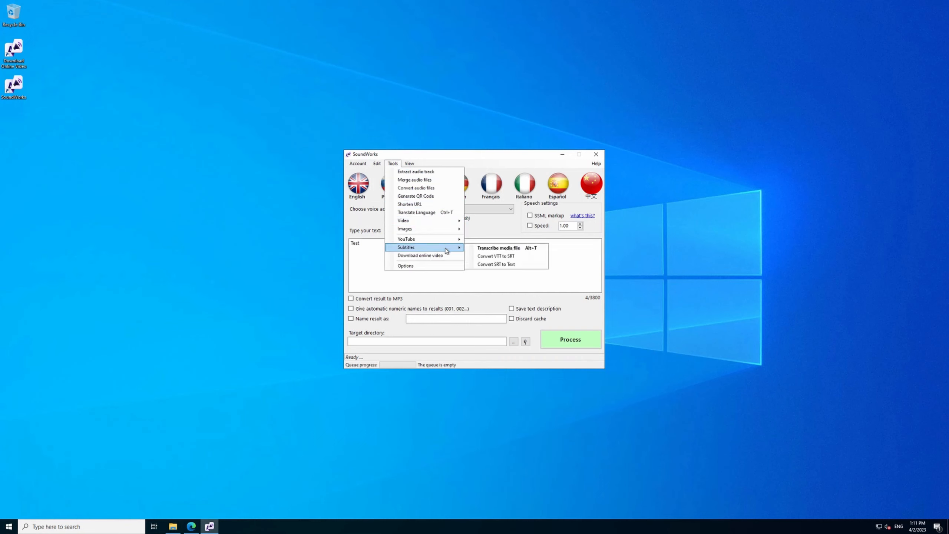
click(544, 249)
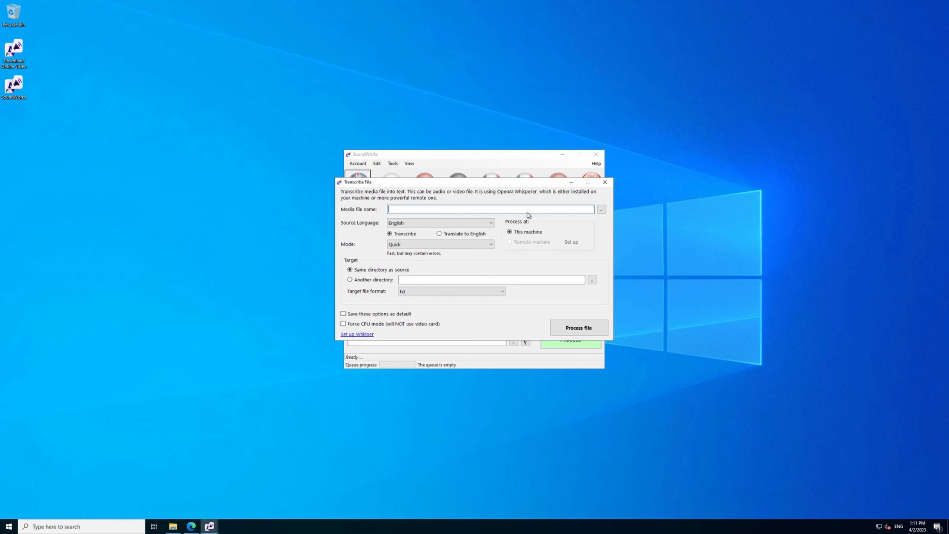
drag(504, 182, 245, 140)
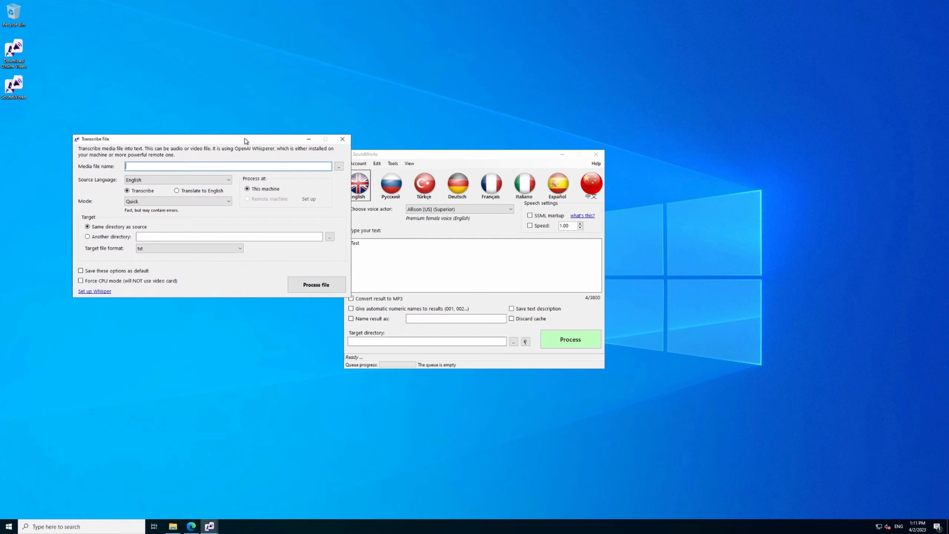
Choose the audio file 02 Modjo - Lady (Hear Me Tonight).flac from C:\Temp as the media file, filtering by audio files.
click(339, 166)
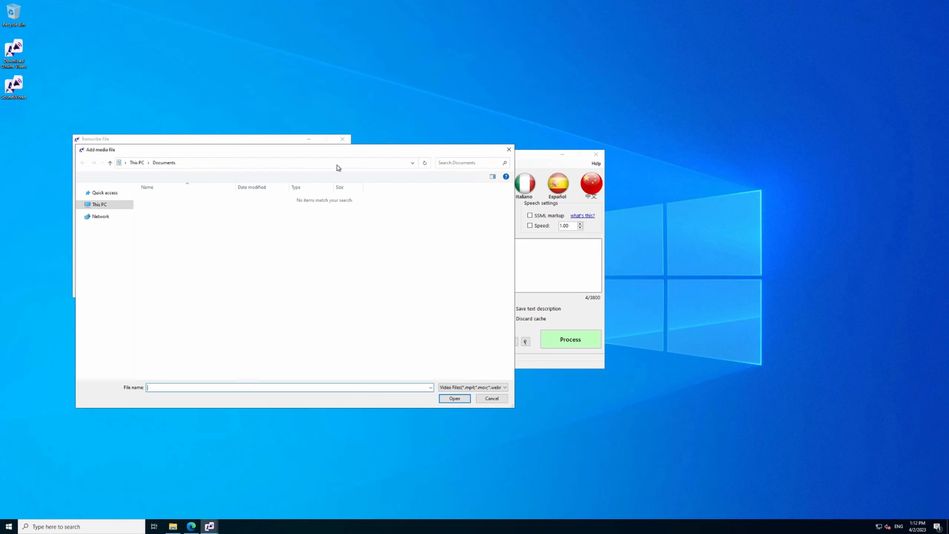
click(99, 239)
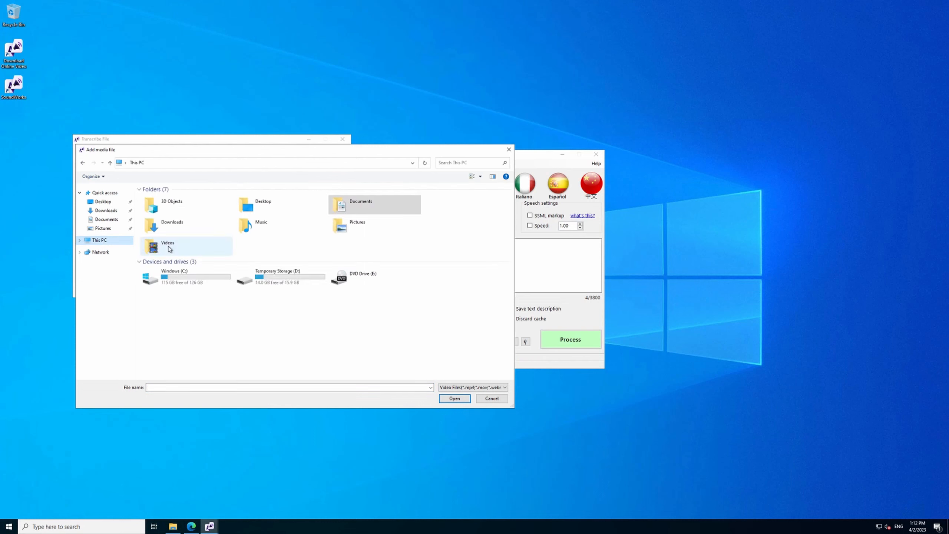
double_click(170, 277)
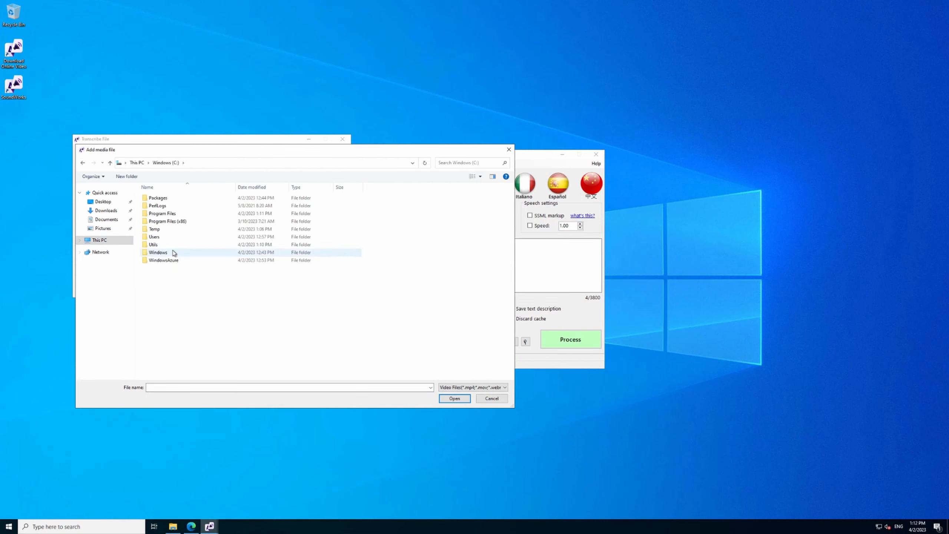
double_click(167, 232)
click(473, 388)
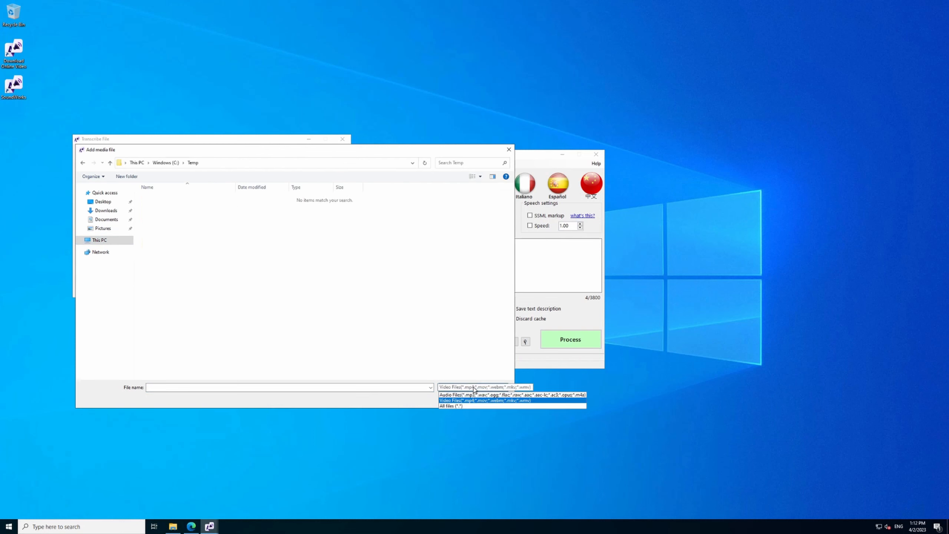
click(452, 403)
click(479, 387)
click(456, 395)
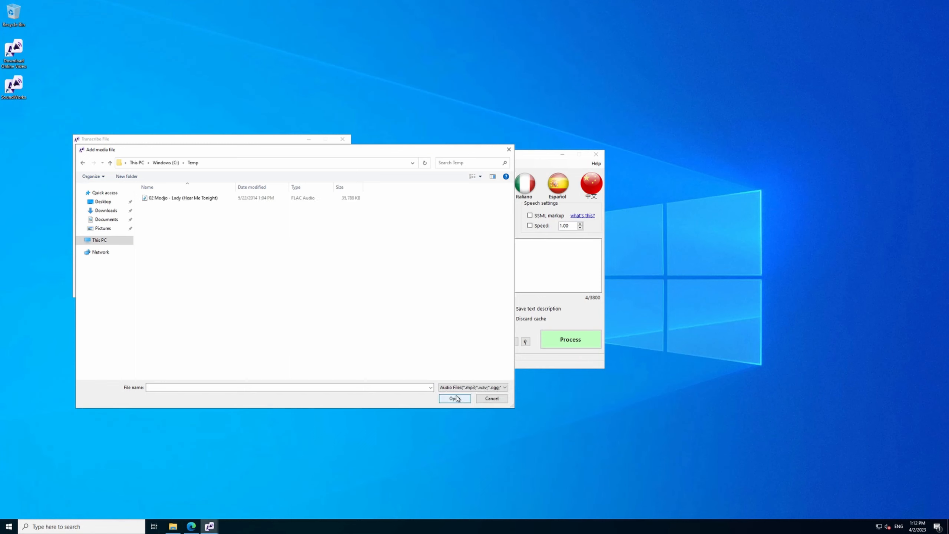
double_click(161, 197)
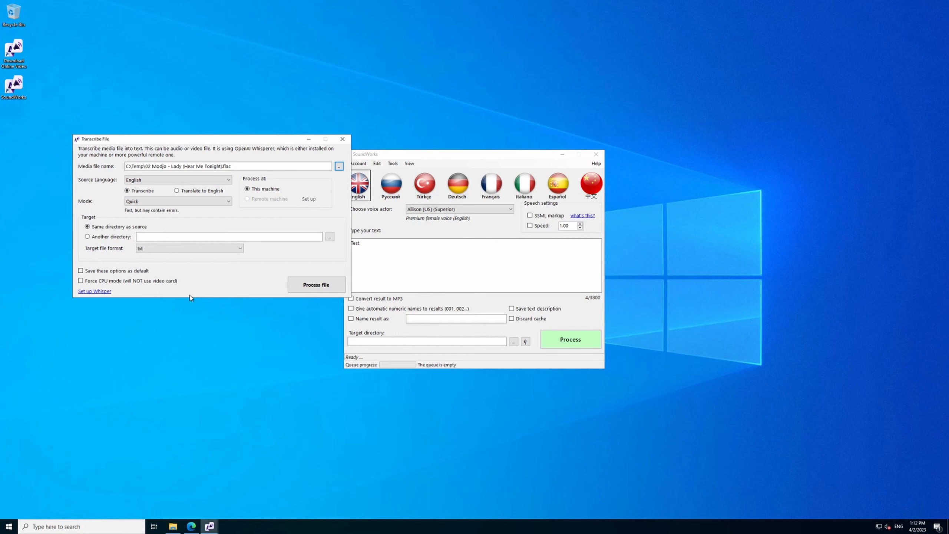
Try to process the media file, dismiss the warning, and open the Whisper setup options.
click(306, 288)
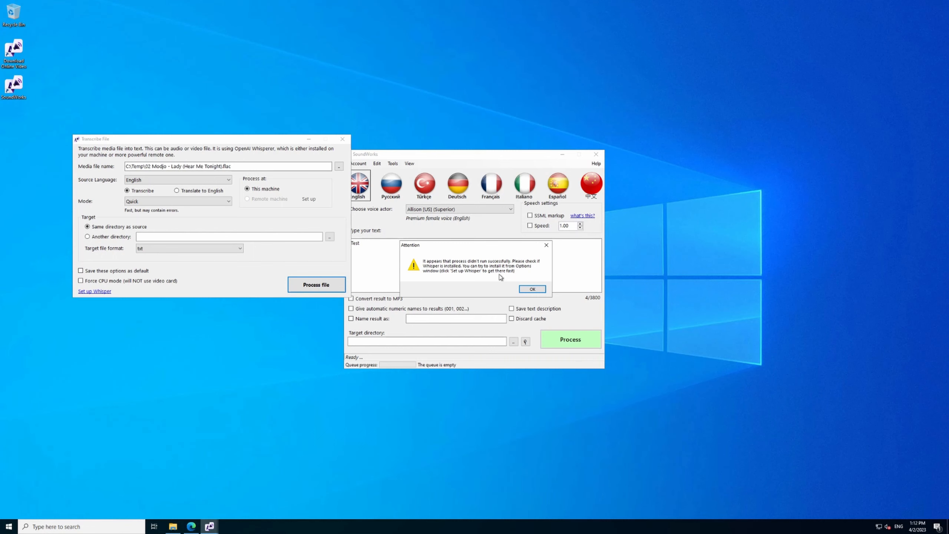
click(531, 289)
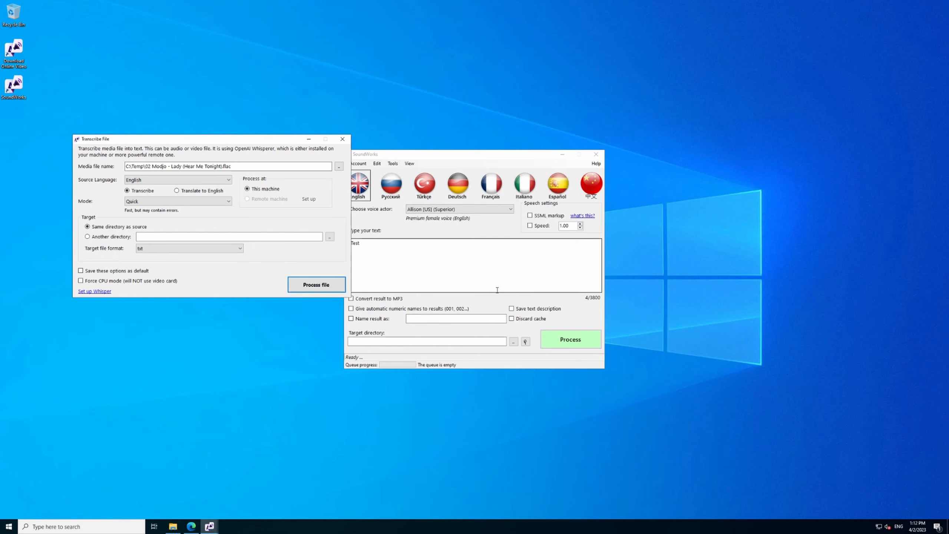
click(106, 293)
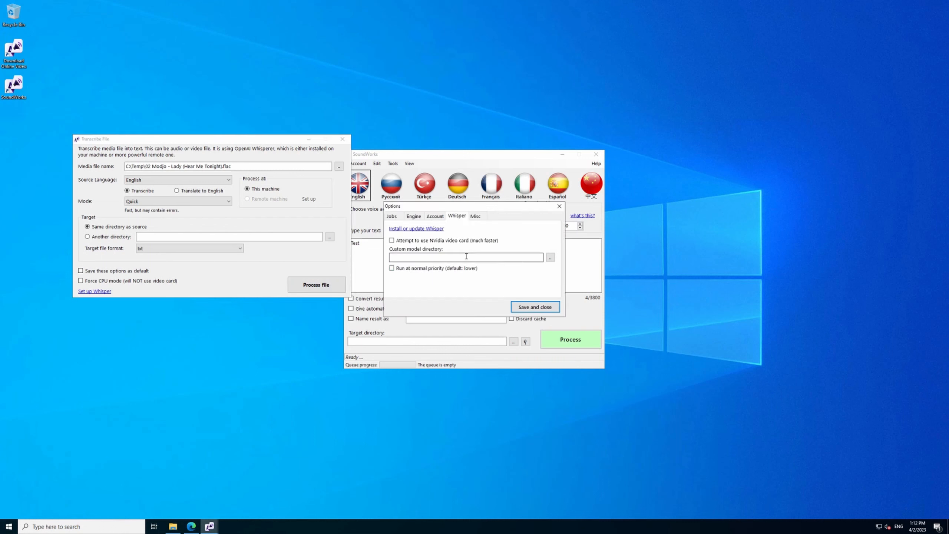
Start installing Whisper and agree to check for and install the Python prerequisite.
click(440, 230)
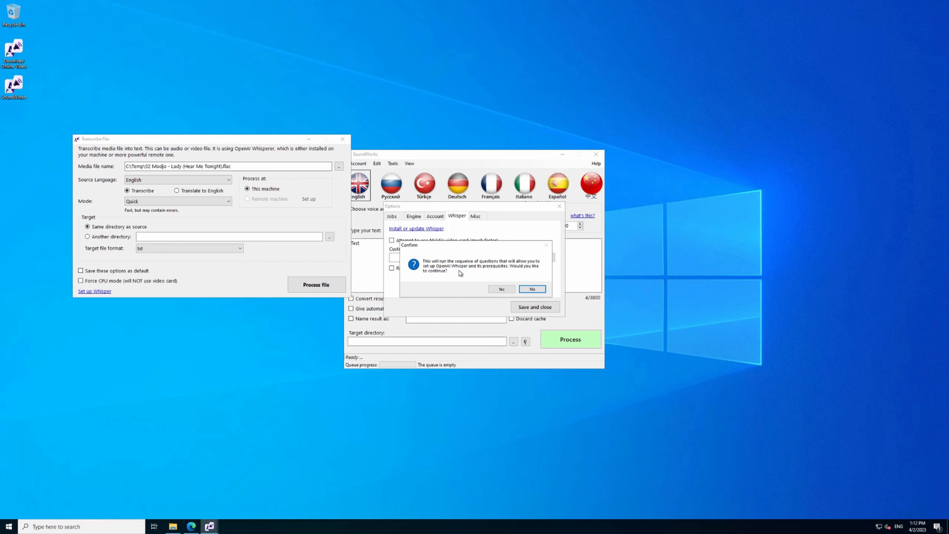
click(501, 289)
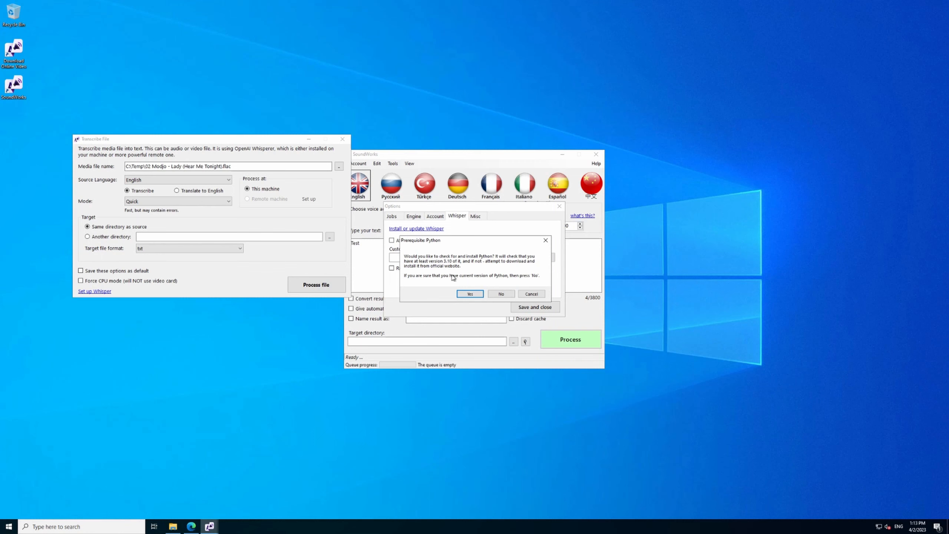
click(465, 295)
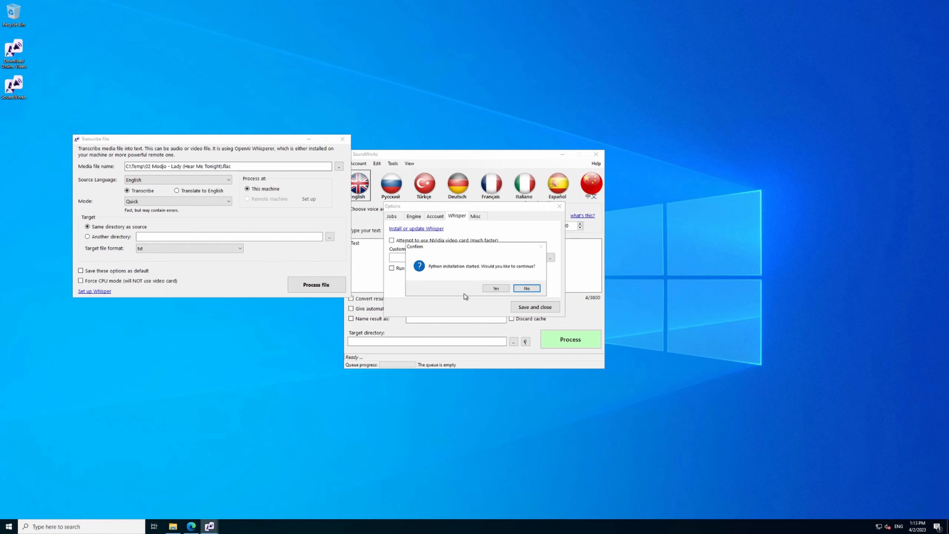
click(494, 288)
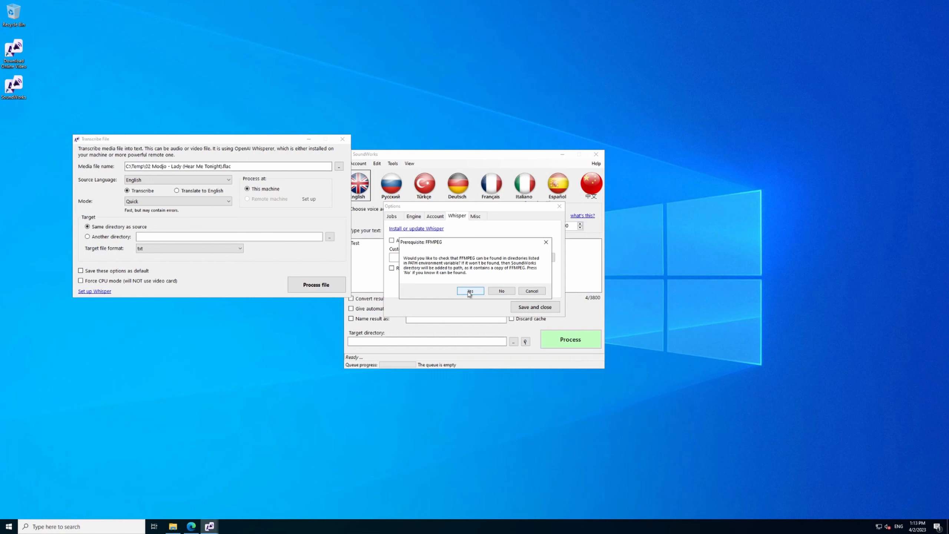
Run the FFMPEG prerequisite check for the PATH directories and continue with the Whisper setup sequence.
click(470, 292)
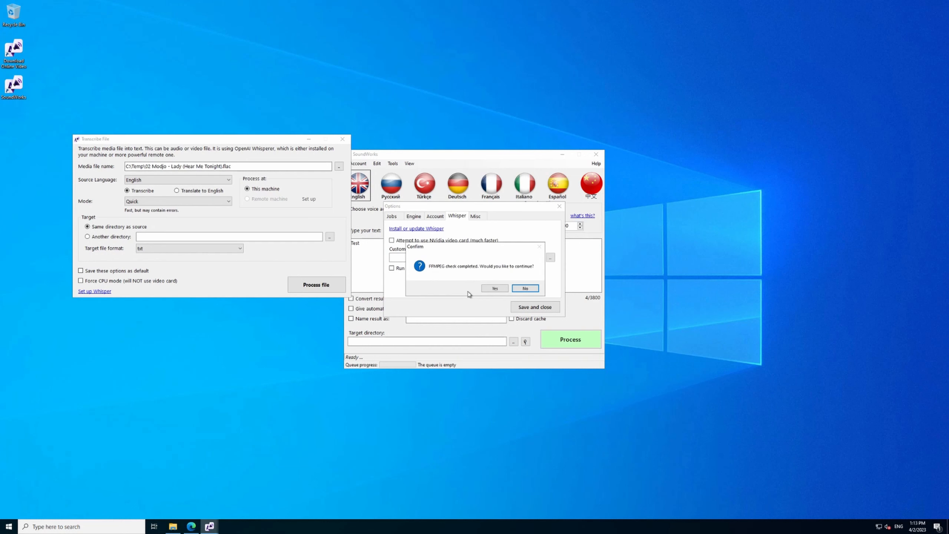
click(488, 288)
click(494, 289)
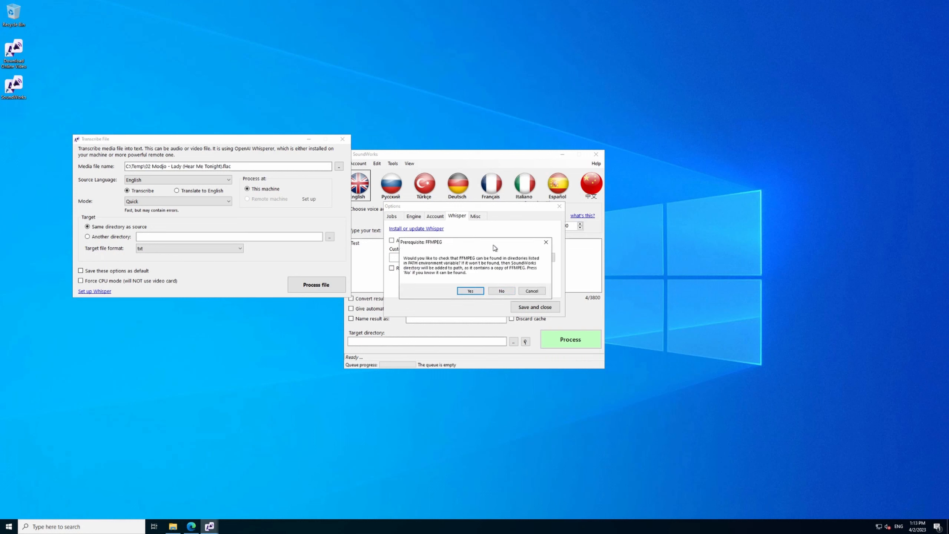
click(470, 292)
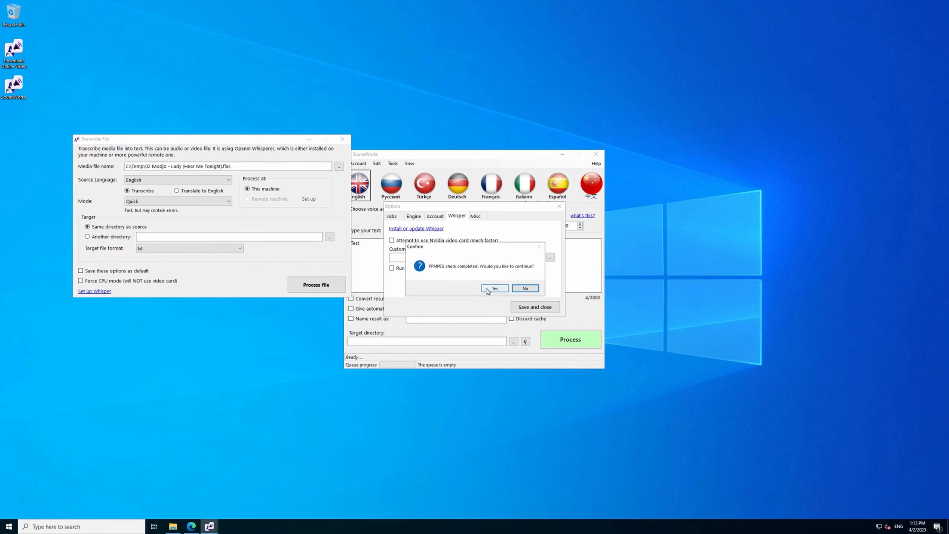
click(487, 288)
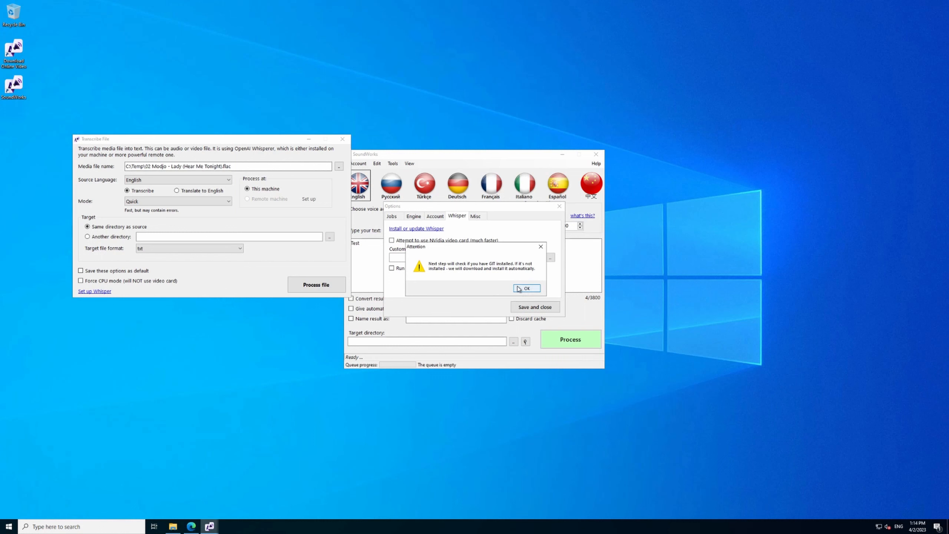
Launch Python 3.10 (64-bit) from Windows to check that it runs, and close its console.
click(9, 527)
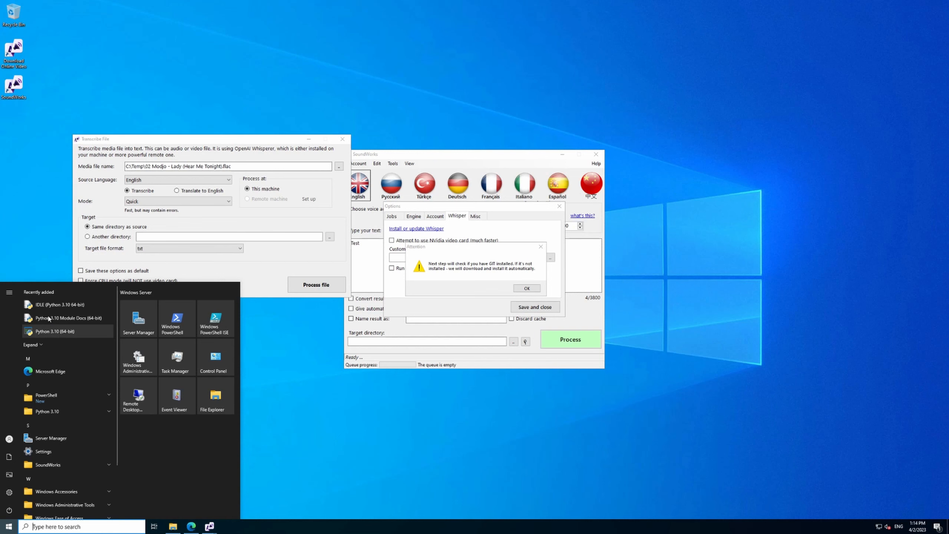
click(80, 332)
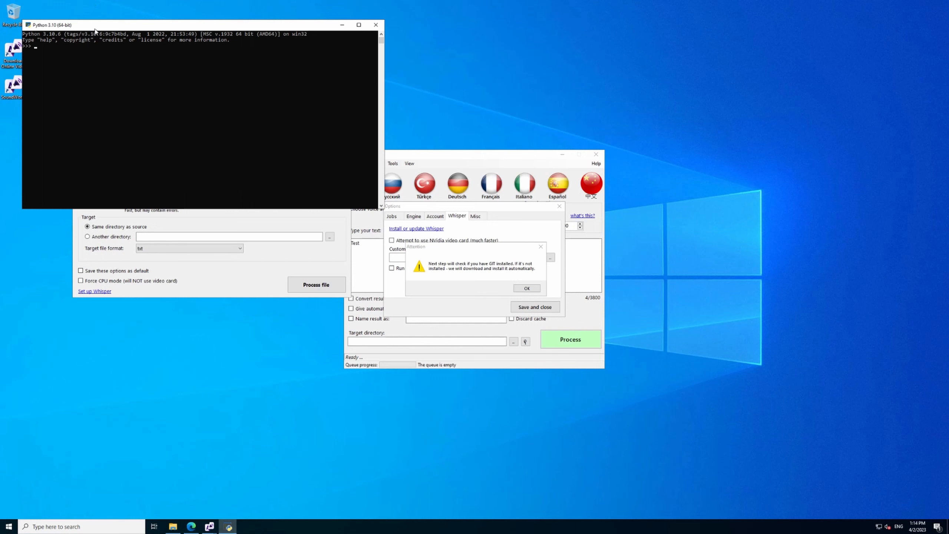
click(375, 25)
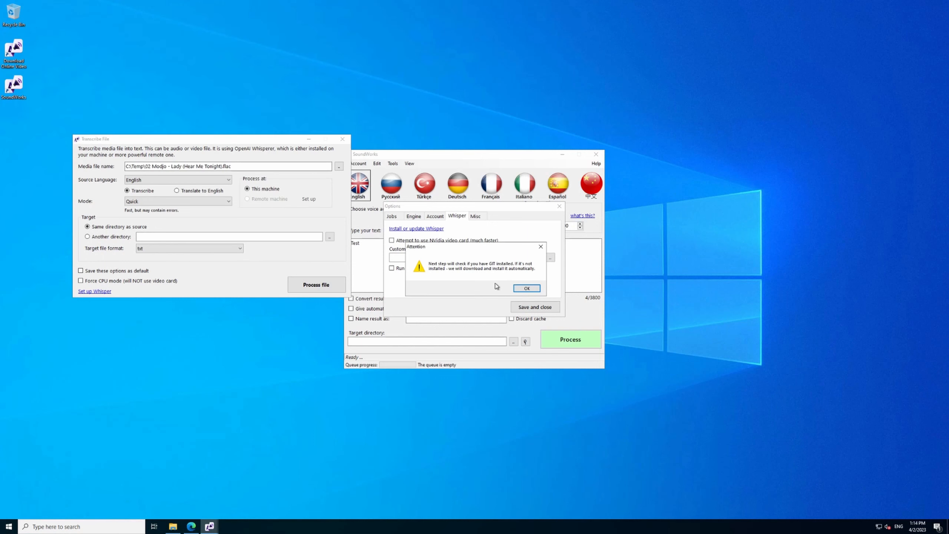
Approve the Git and Microsoft Visual C++ Redistributable prerequisite checks and proceed to the Whisper installation.
click(520, 292)
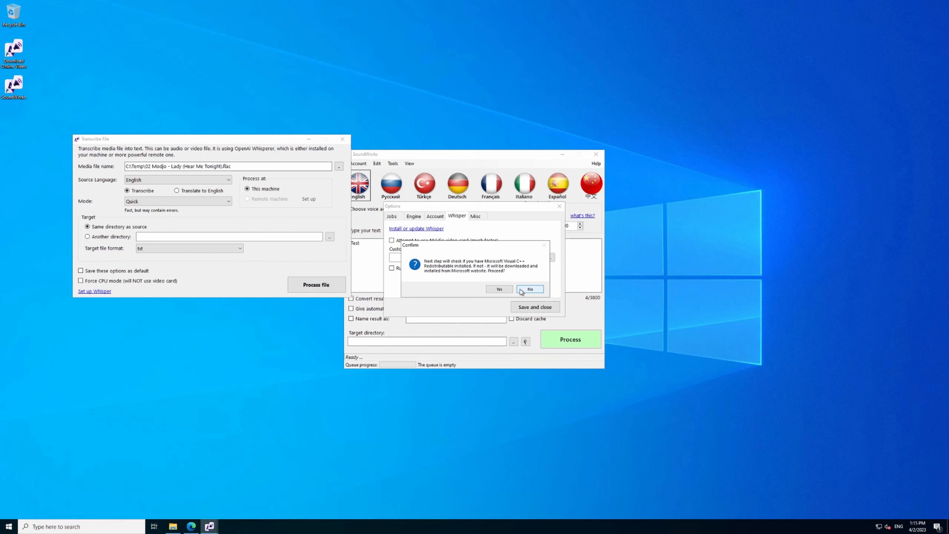
click(500, 289)
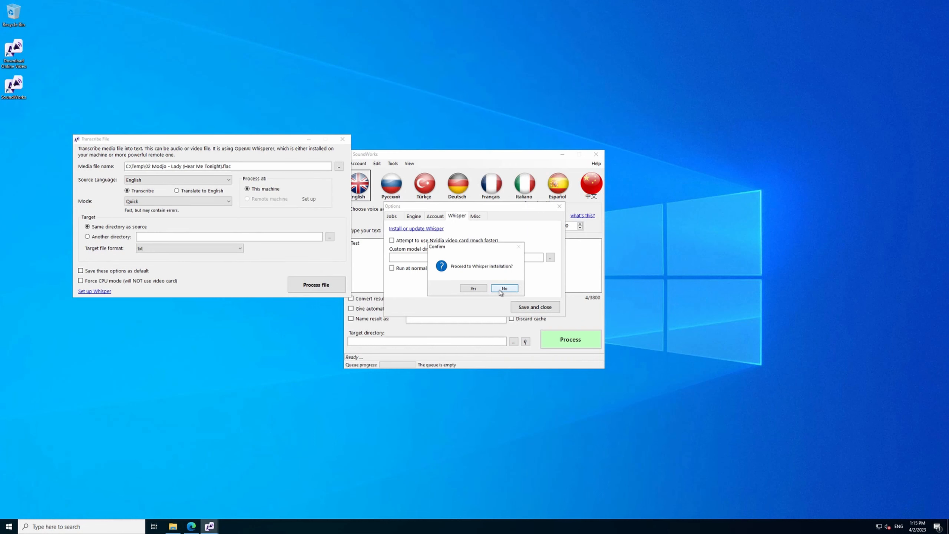
click(481, 288)
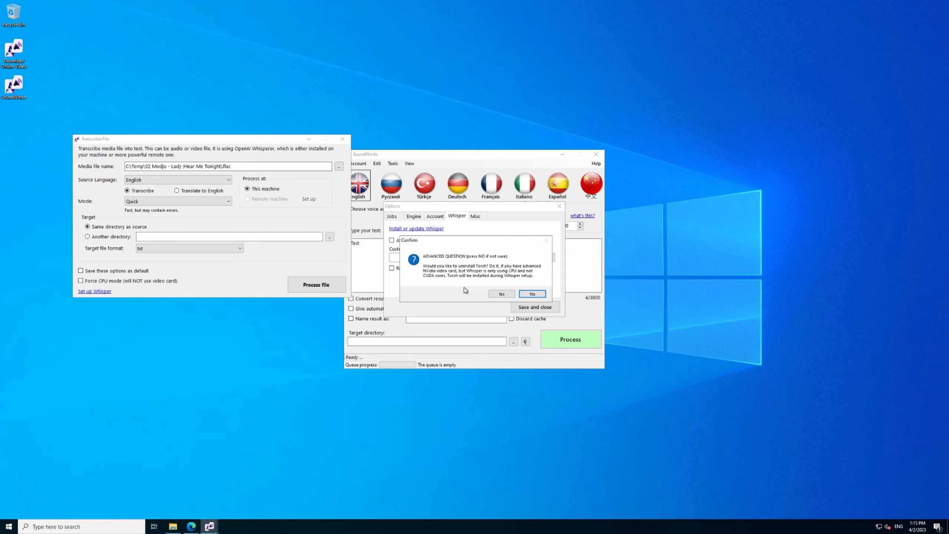
Decline uninstalling Torch, run the final Whisper setup, close its console window and acknowledge the completion message.
click(540, 297)
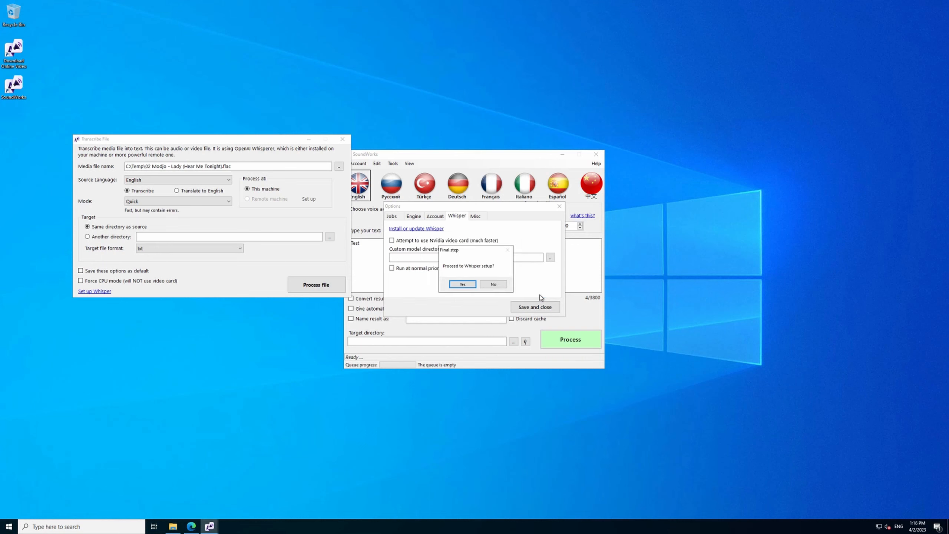
click(463, 284)
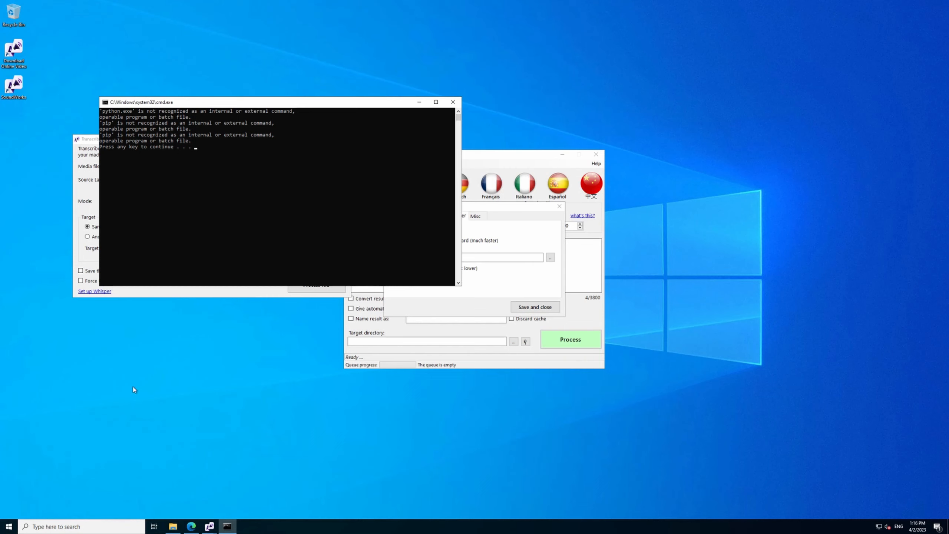
click(452, 102)
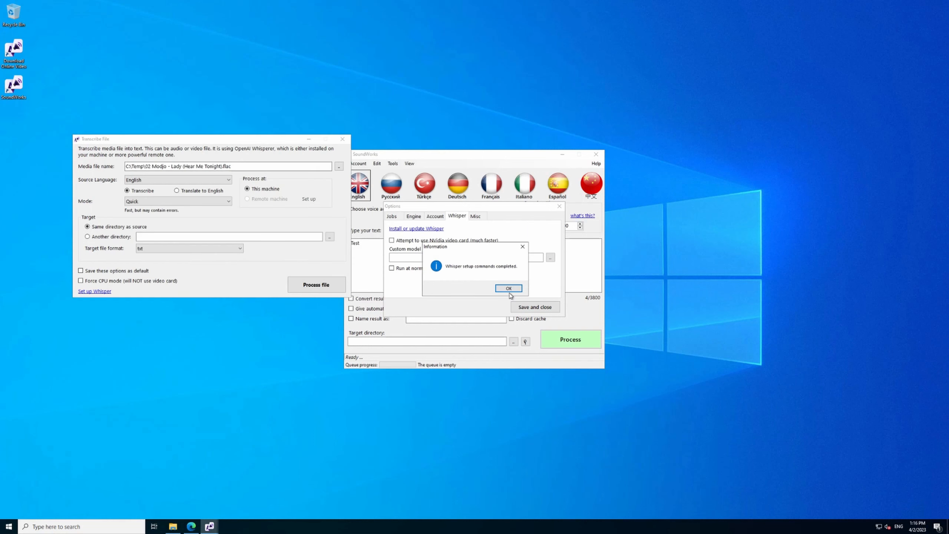
click(509, 293)
Close the Options and Transcribe File windows, restart SoundWorks from the desktop, and dismiss the tip of the day.
click(559, 206)
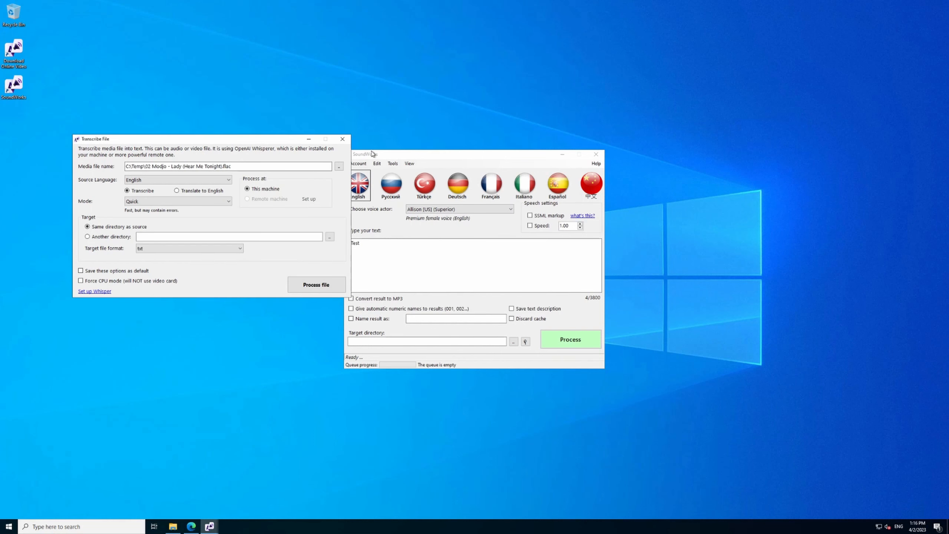
click(343, 140)
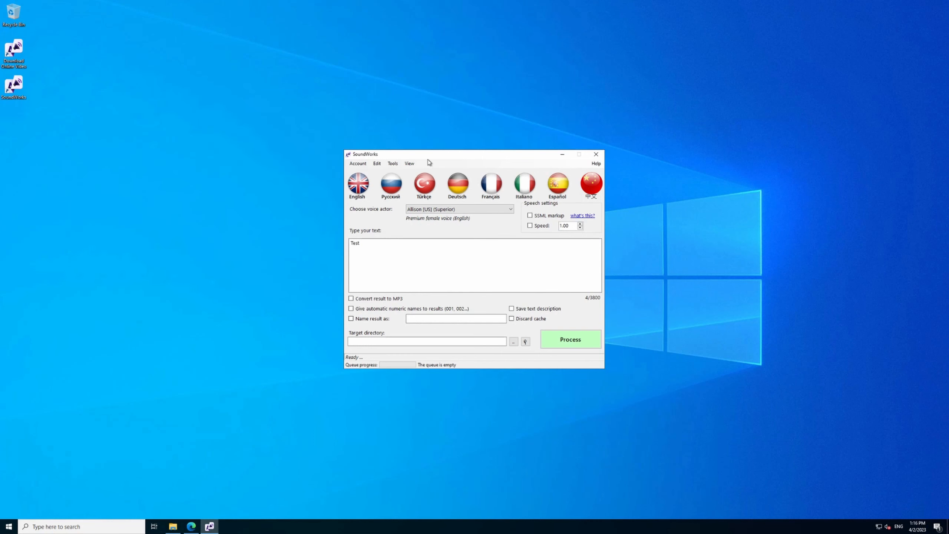
click(596, 154)
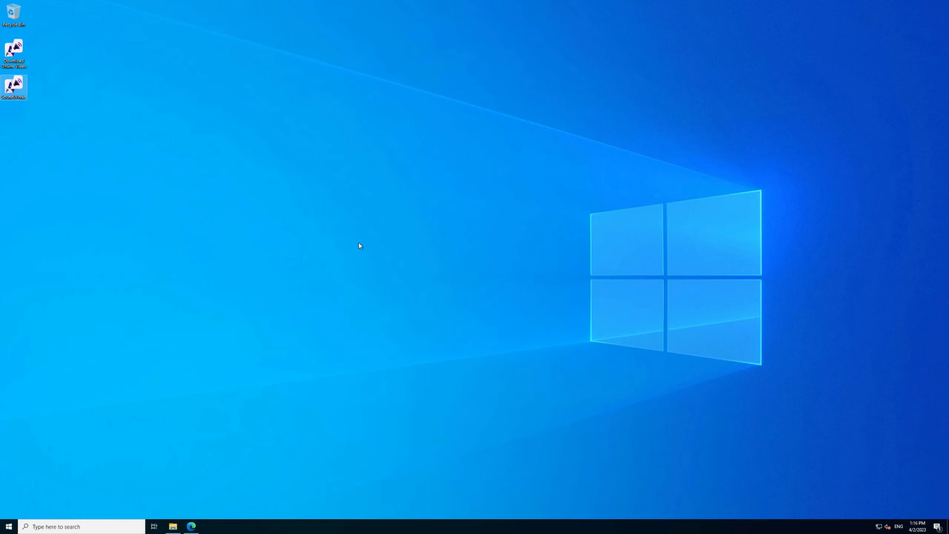
double_click(12, 87)
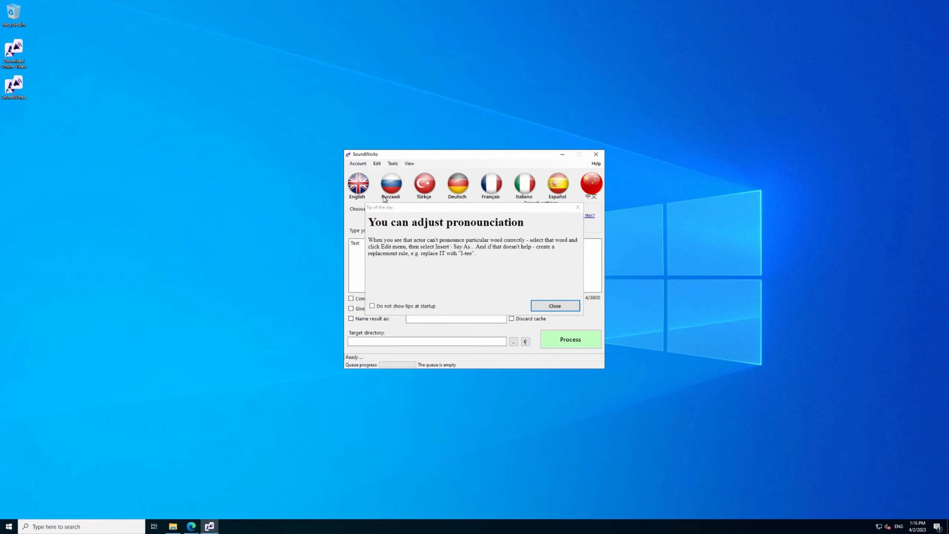
click(577, 207)
Open the Whisper settings in the SoundWorks options.
click(392, 163)
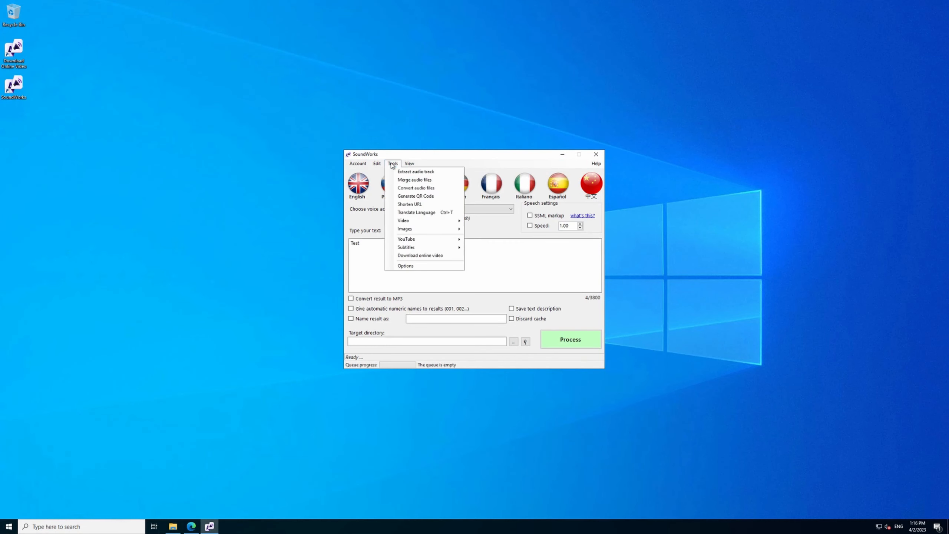
click(407, 266)
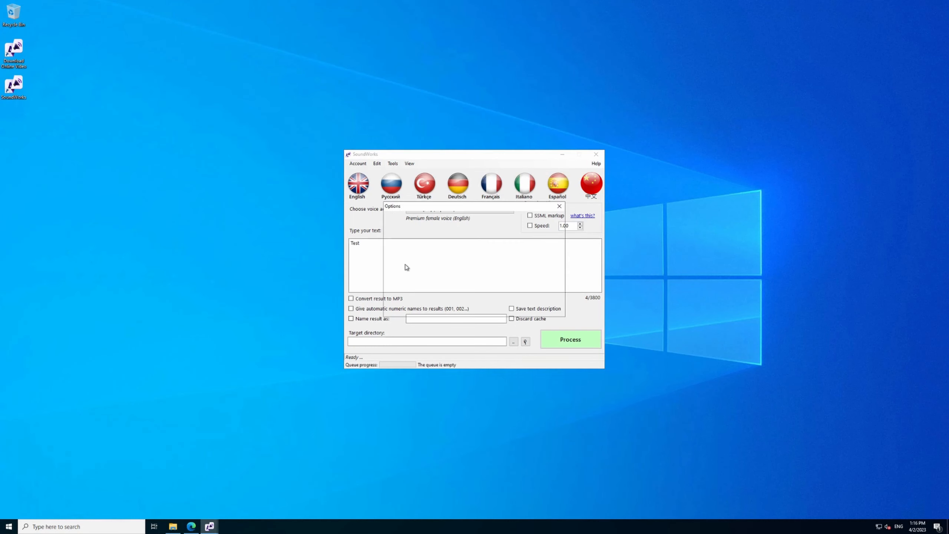
click(452, 216)
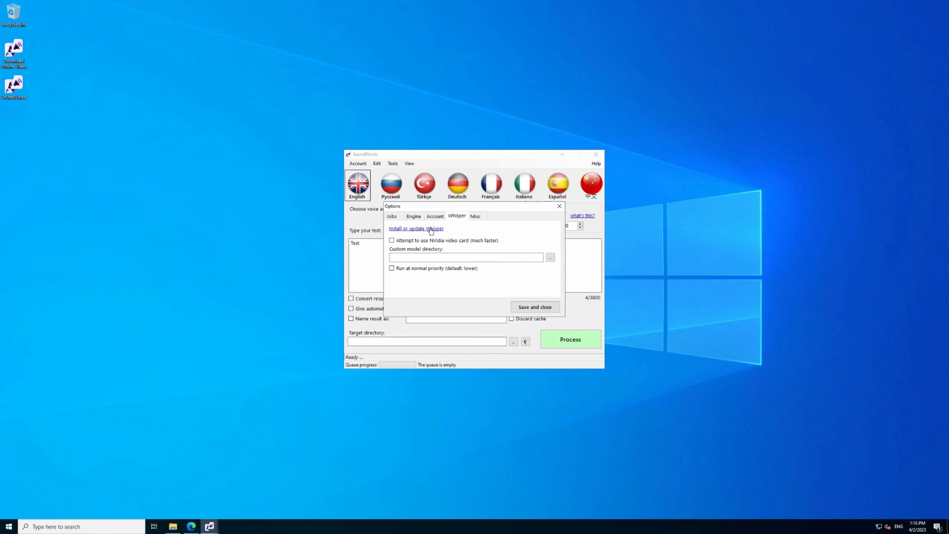
Check from a Command Prompt that Python is installed by running python, and close the console.
click(3, 529)
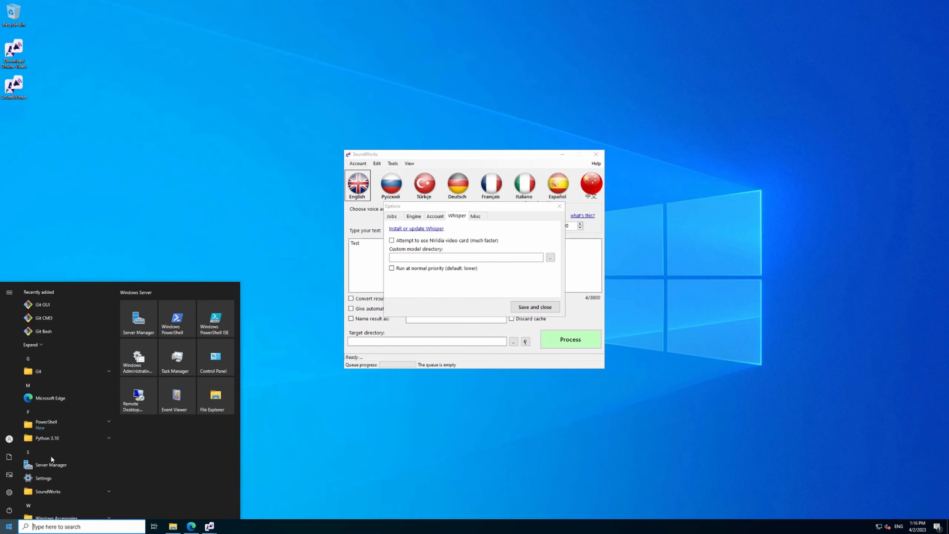
text(cmd)
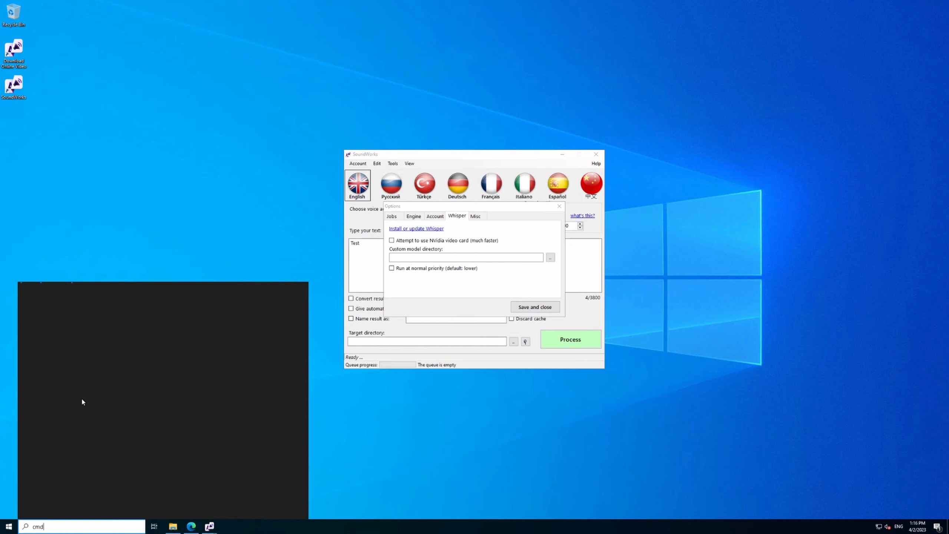
key(Return)
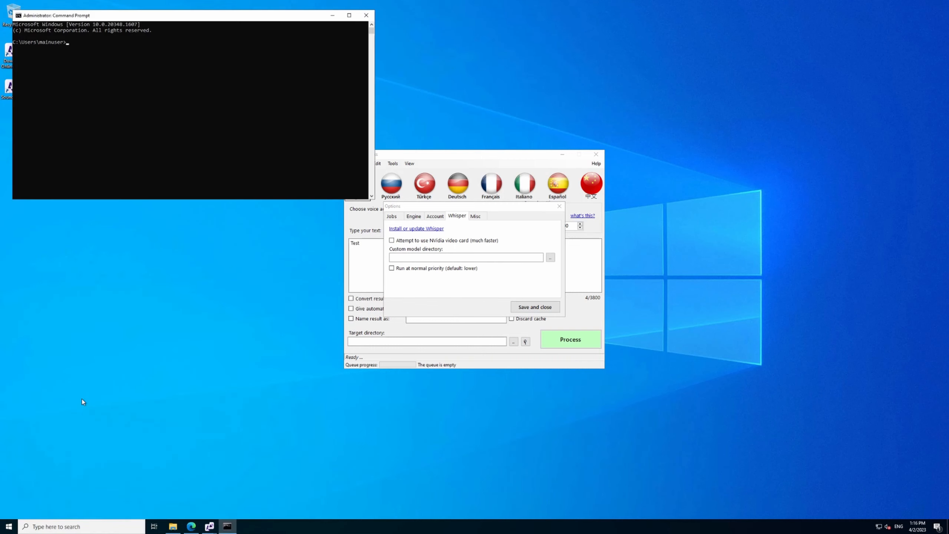
text(python)
key(Return)
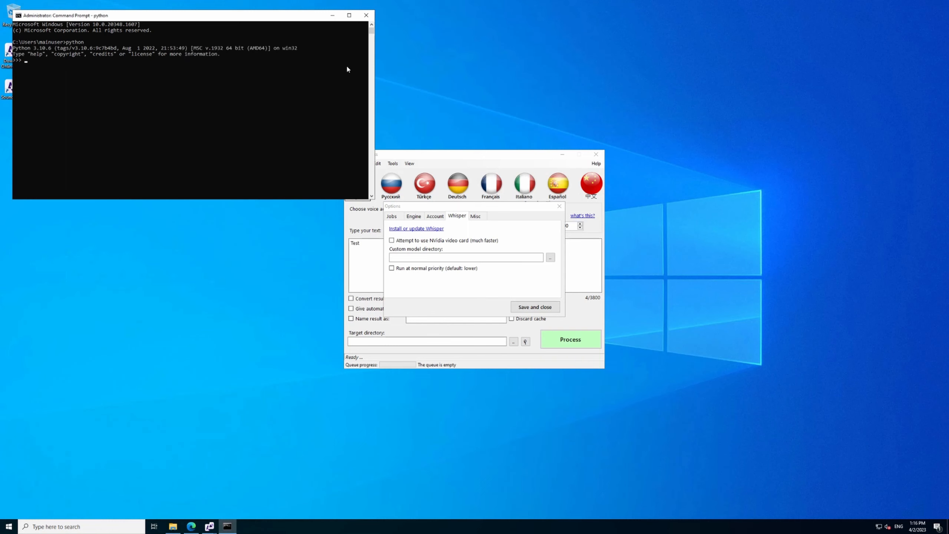
click(366, 15)
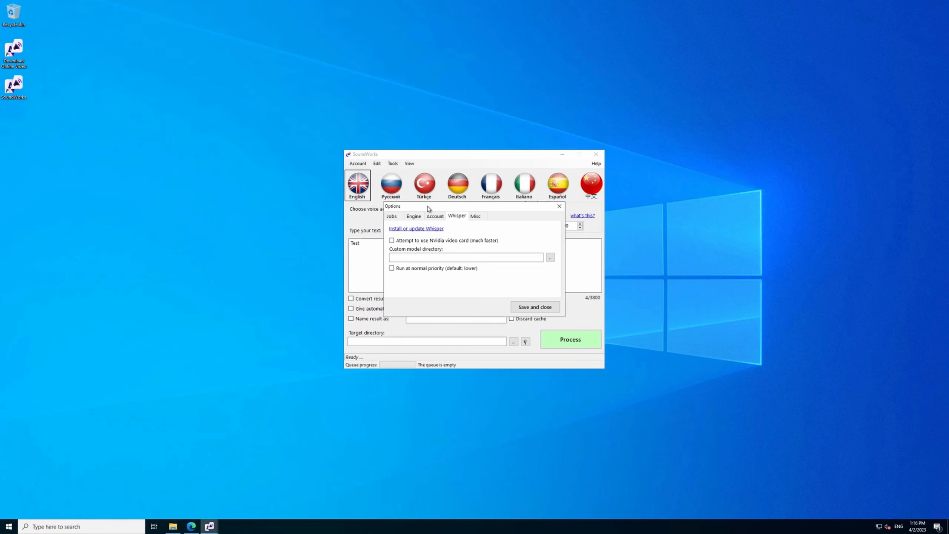
Start the Whisper install or update sequence, agree to continue, and skip the Python prerequisite check.
click(436, 229)
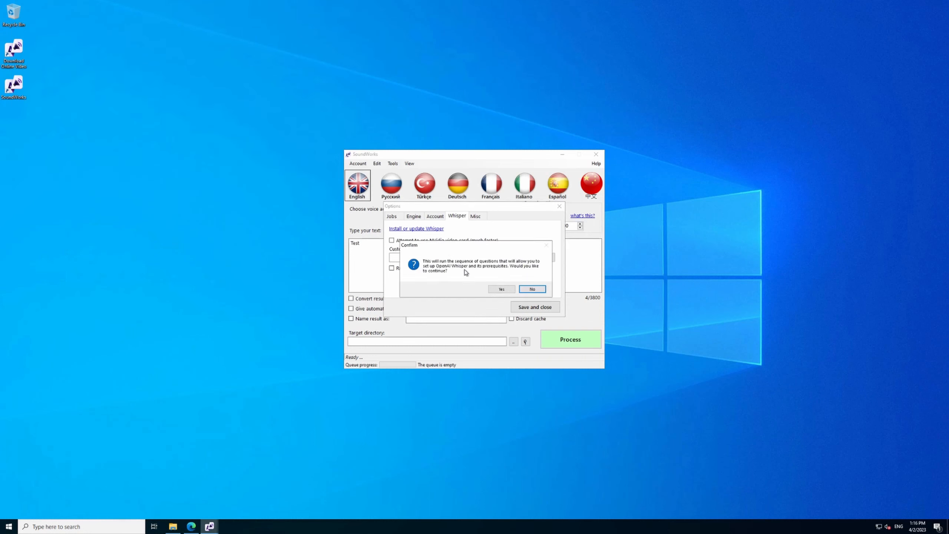
click(501, 289)
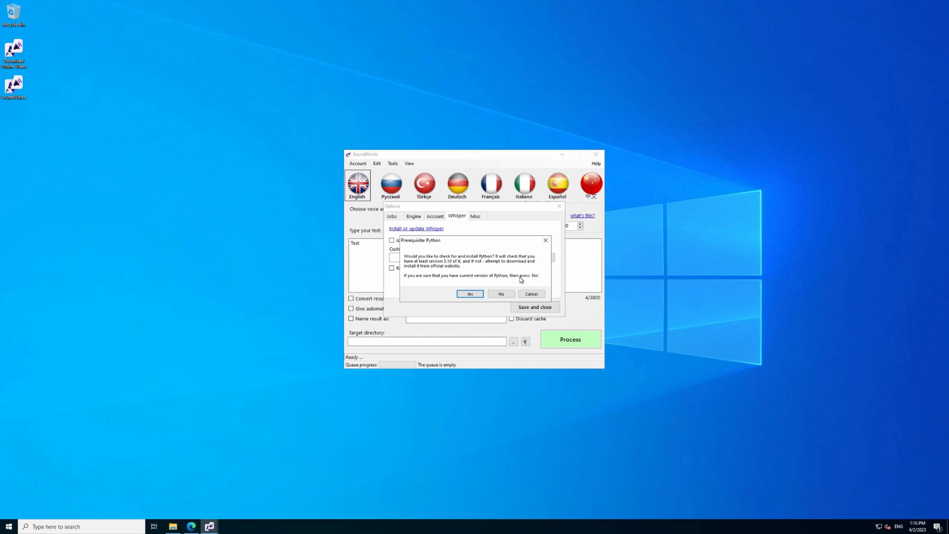
click(506, 295)
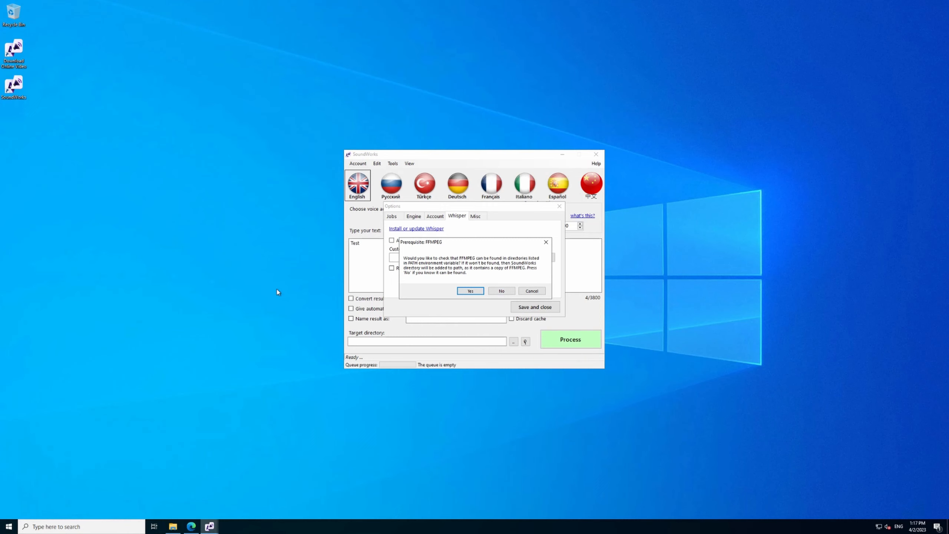
Check that FFMPEG is reachable by running ffmpeg in a new administrator Command Prompt, and close the console.
click(9, 527)
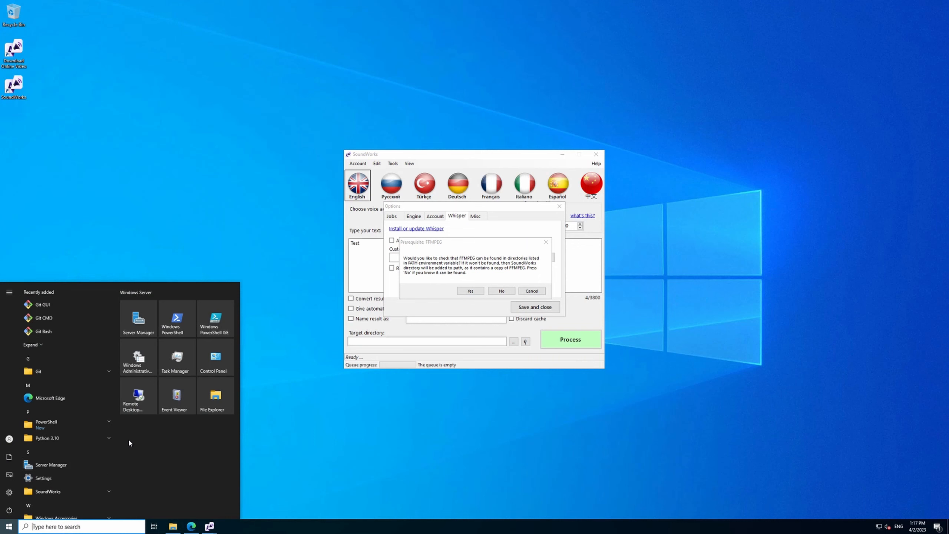
text(cmd)
key(ctrl+shift+Return)
text(ffmpeg)
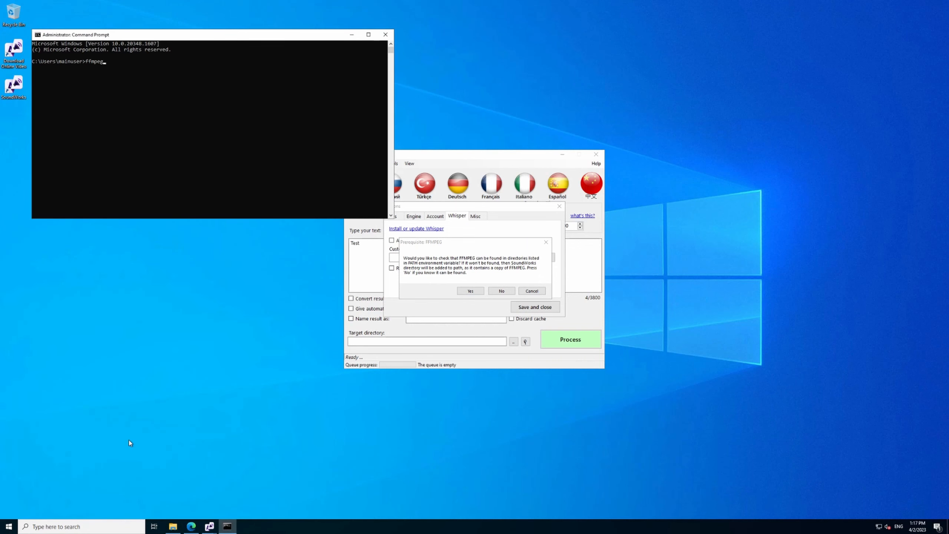
key(Return)
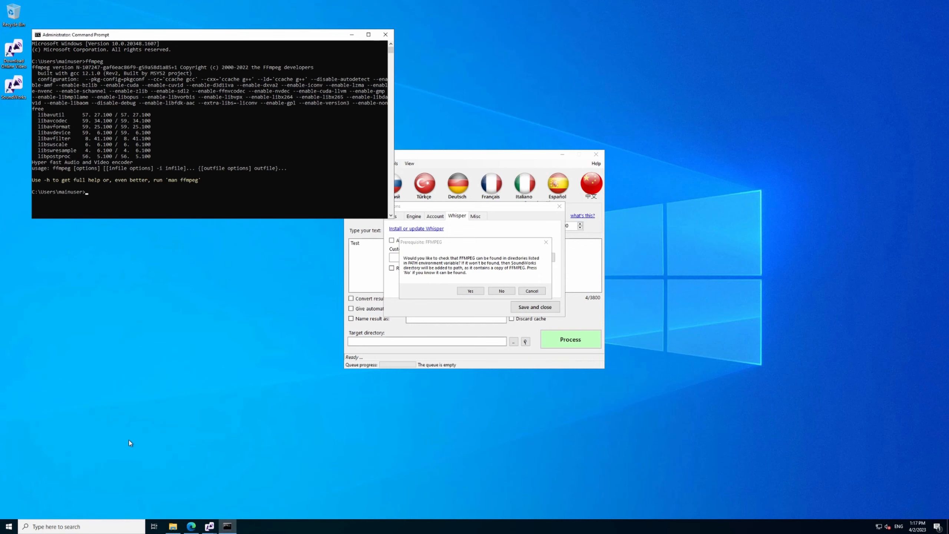
click(385, 35)
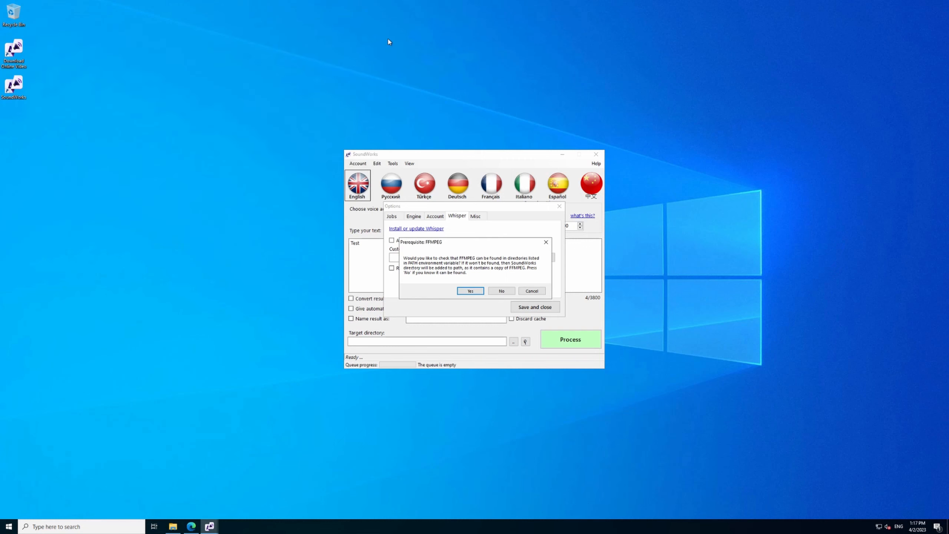
Skip the FFMPEG check and approve the Git and Microsoft Visual C++ Redistributable prerequisite checks.
click(502, 291)
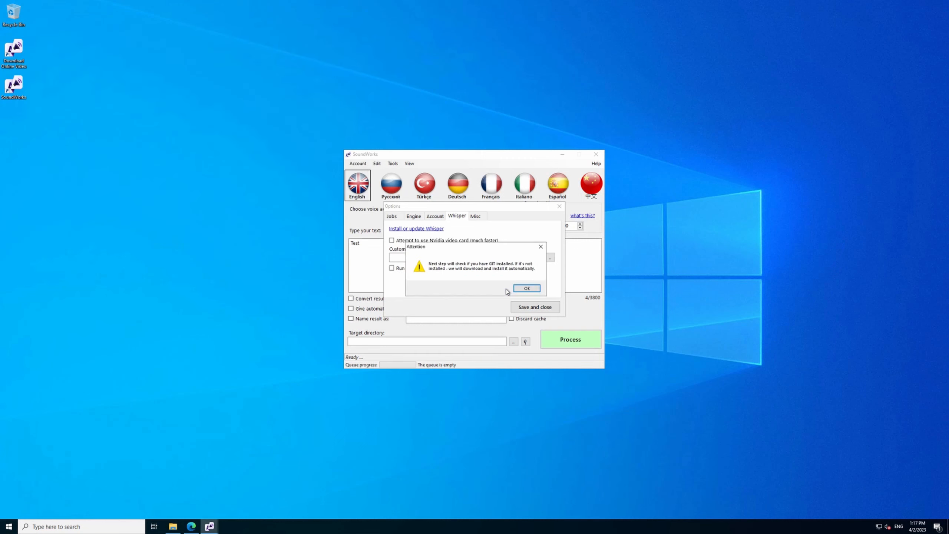
click(525, 289)
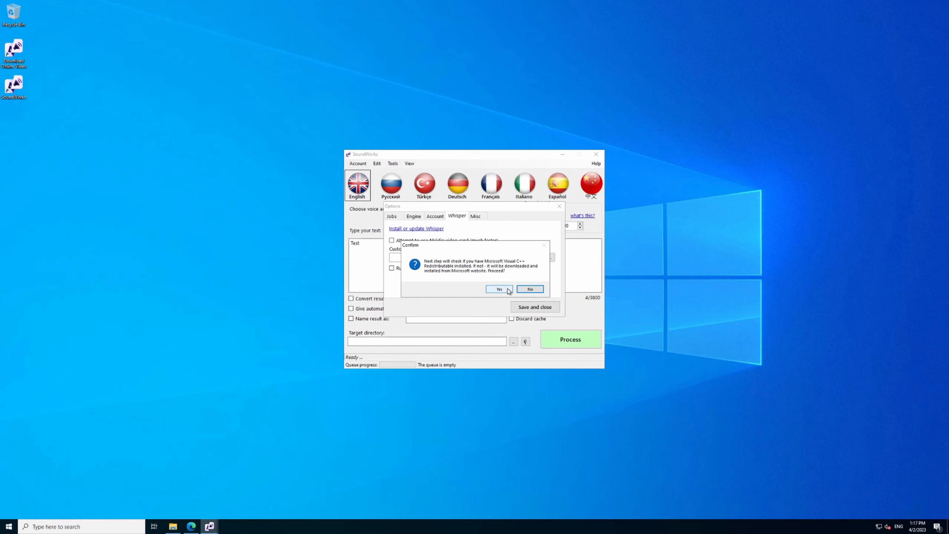
click(508, 290)
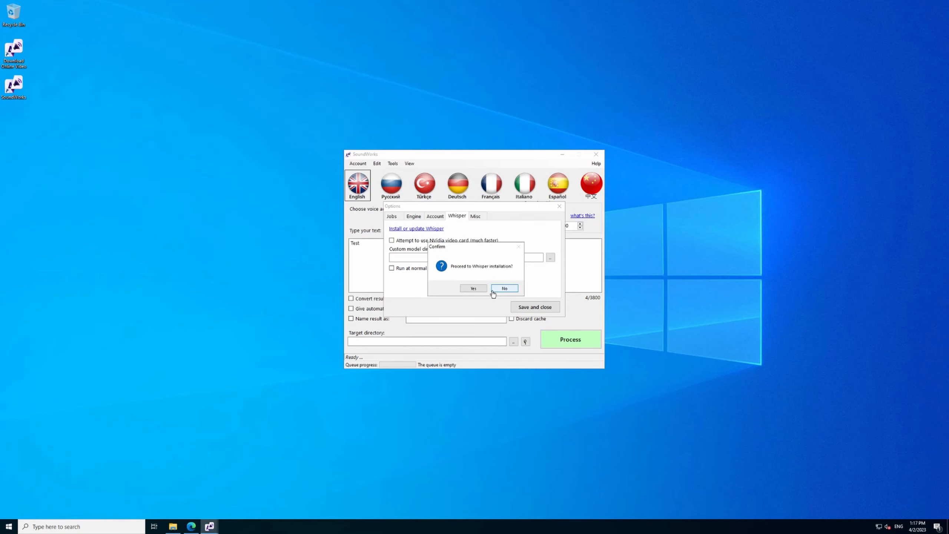
Install Whisper without uninstalling Torch, running the final setup through to dismissing its console and completion message.
click(482, 291)
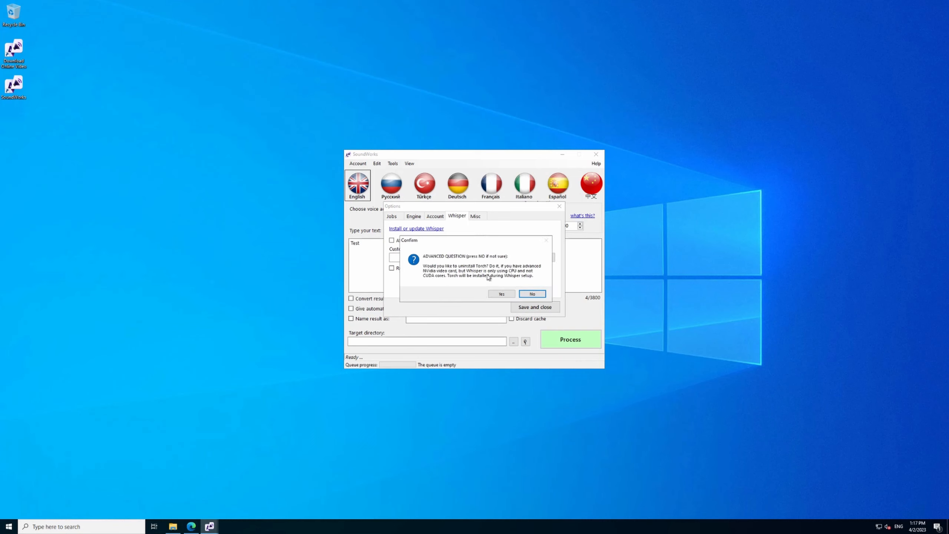
click(531, 295)
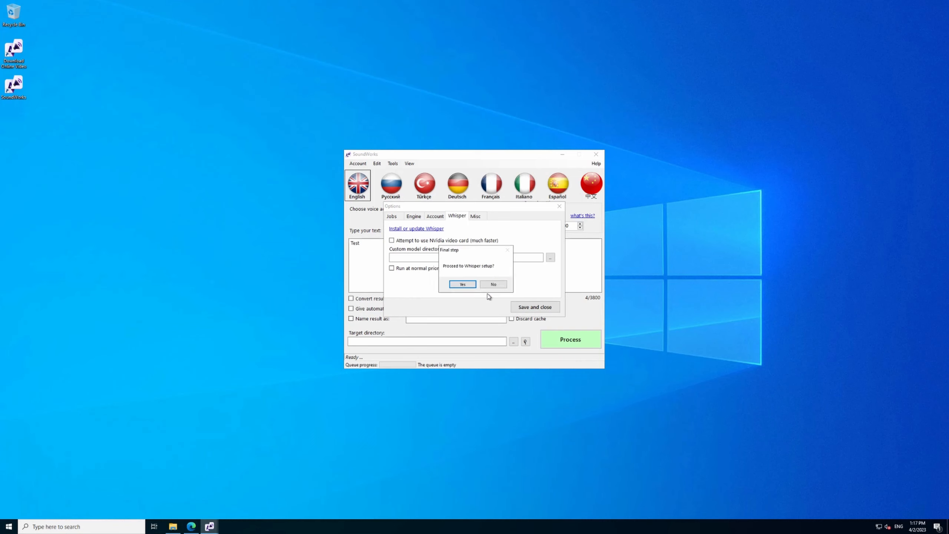
click(469, 285)
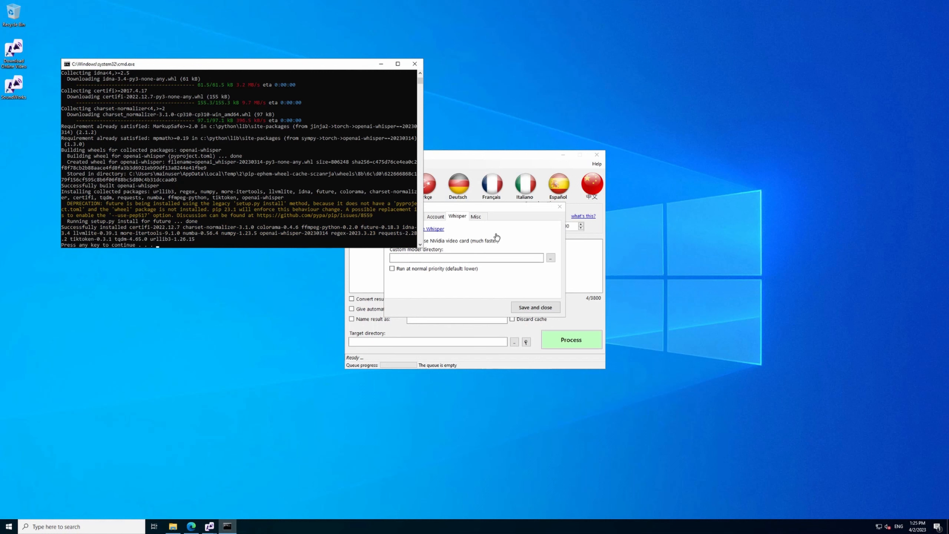
click(303, 245)
key(Return)
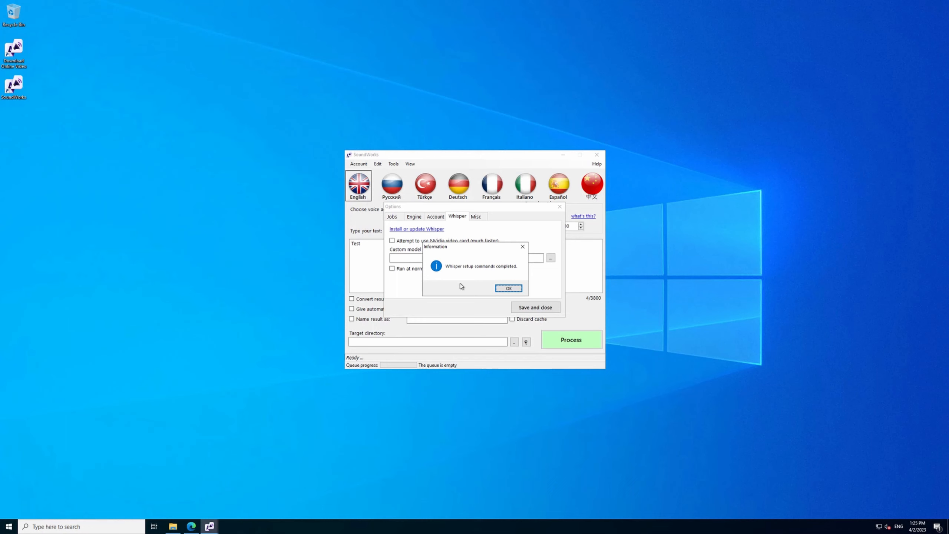
click(507, 288)
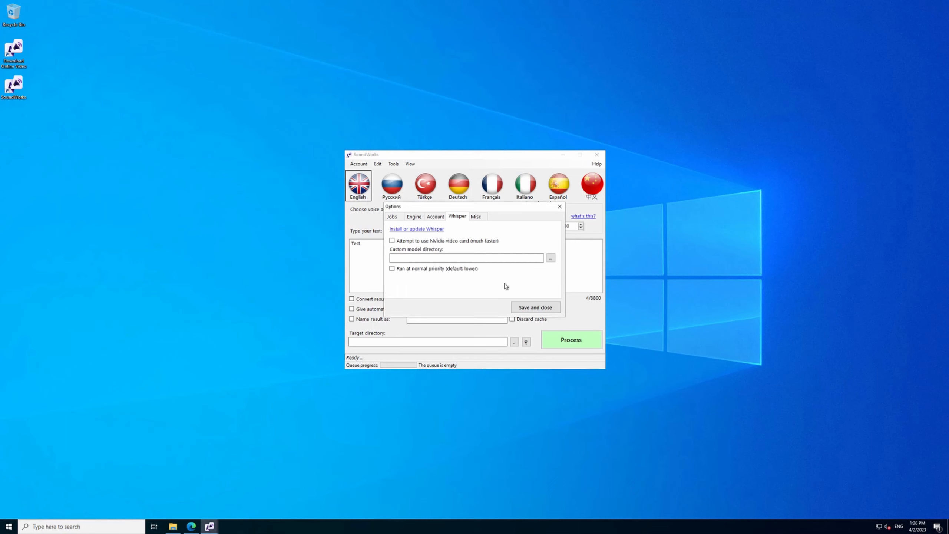
Close the Options window, restart SoundWorks from the desktop, and dismiss the tip of the day.
click(559, 207)
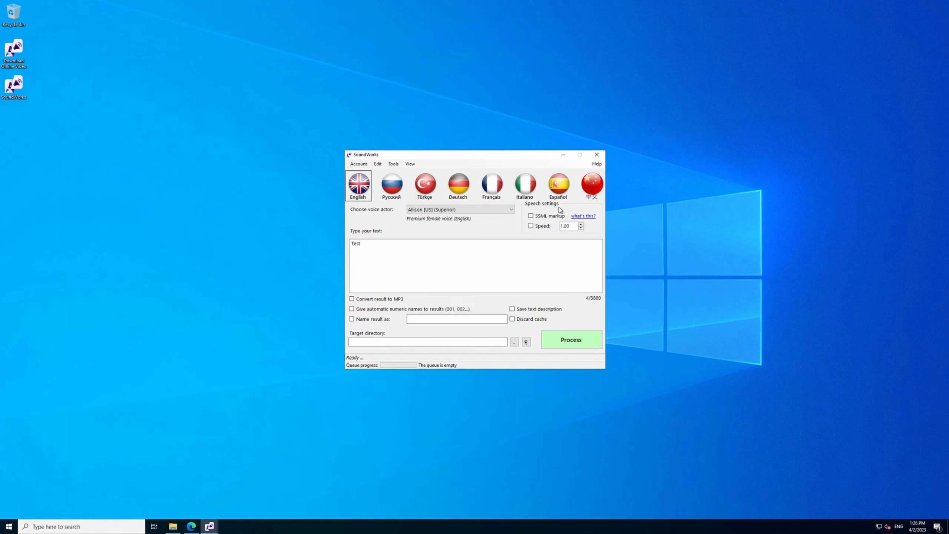
click(394, 164)
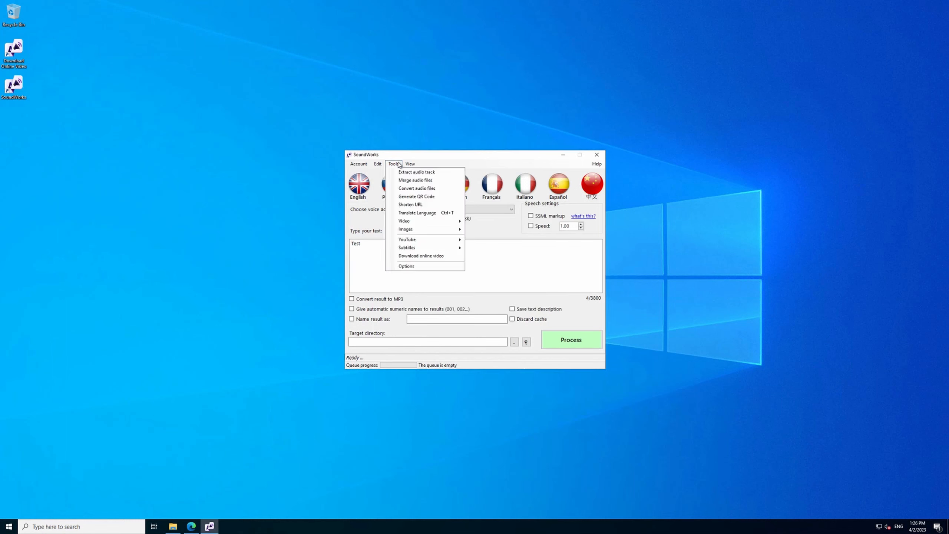
key(Left)
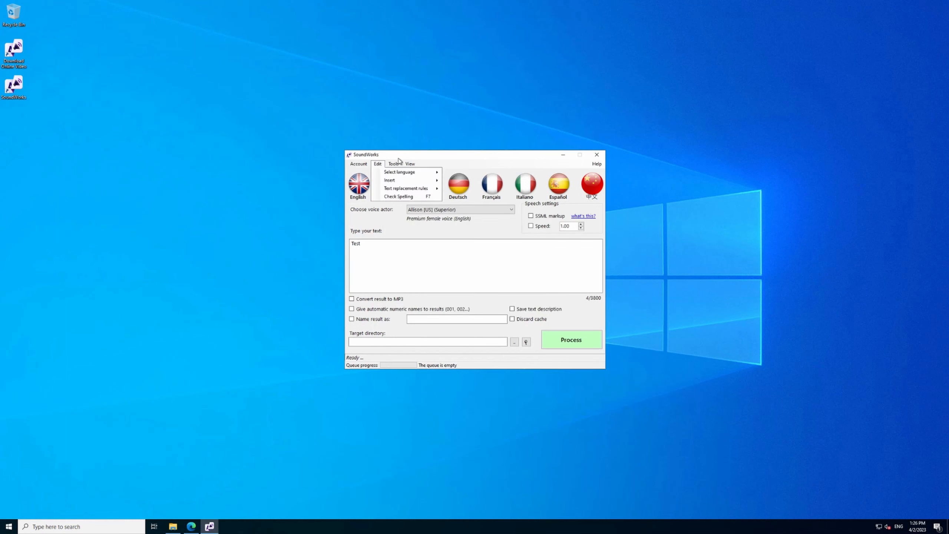
click(426, 157)
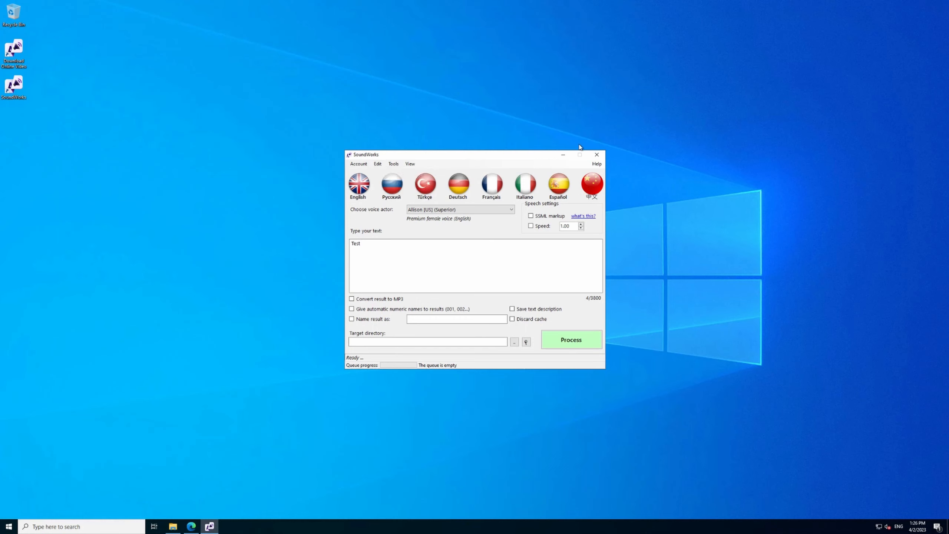
click(596, 155)
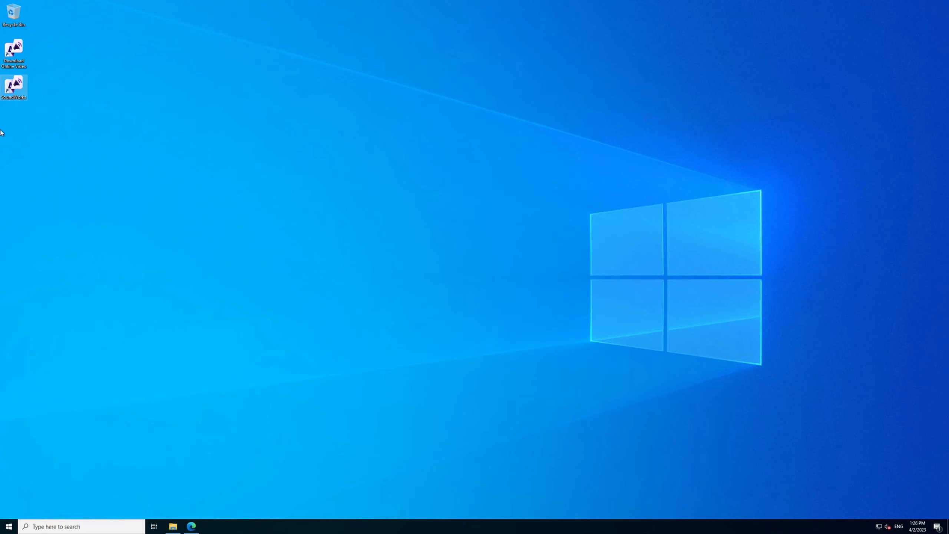
double_click(15, 85)
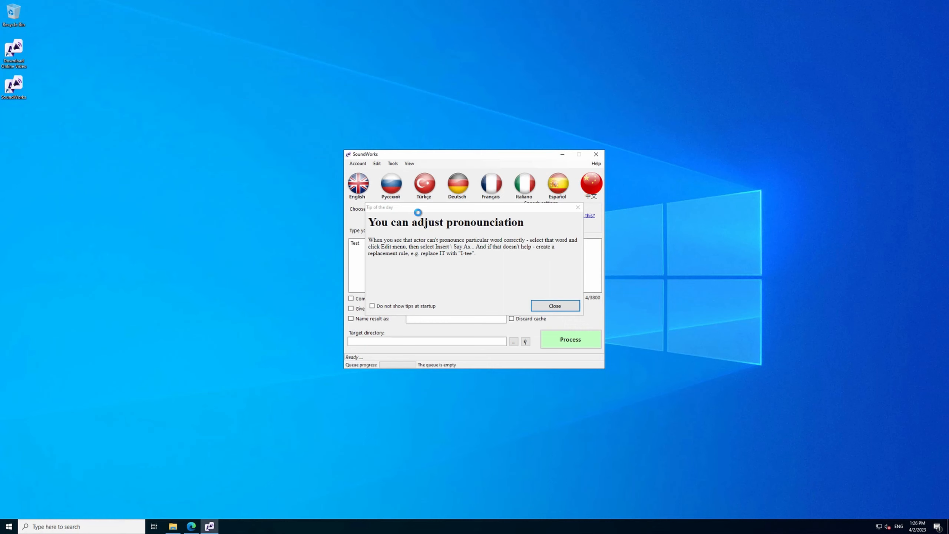
click(578, 207)
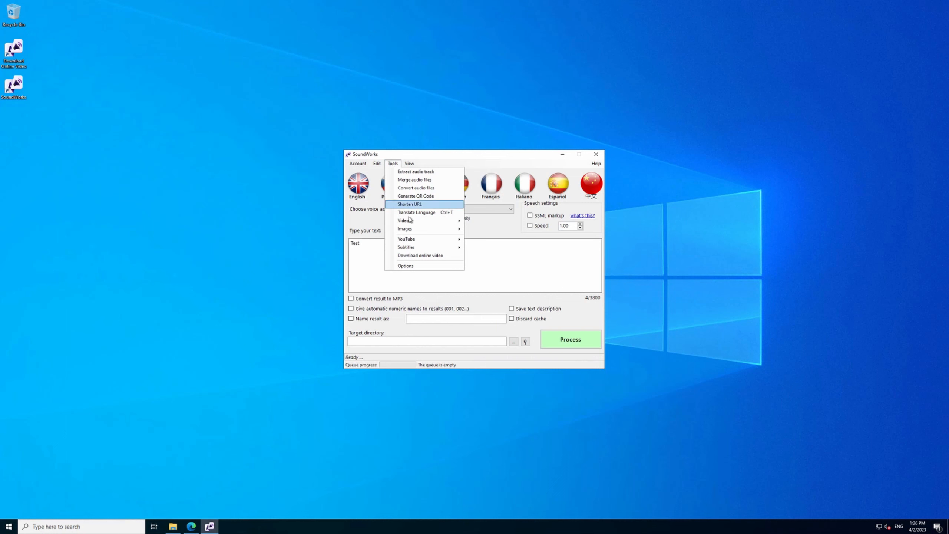
Open the media file transcription tool and load the audio file 02 Modjo - Lady (Hear Me Tonight).flac from C:\Temp.
mouse_move(413, 248)
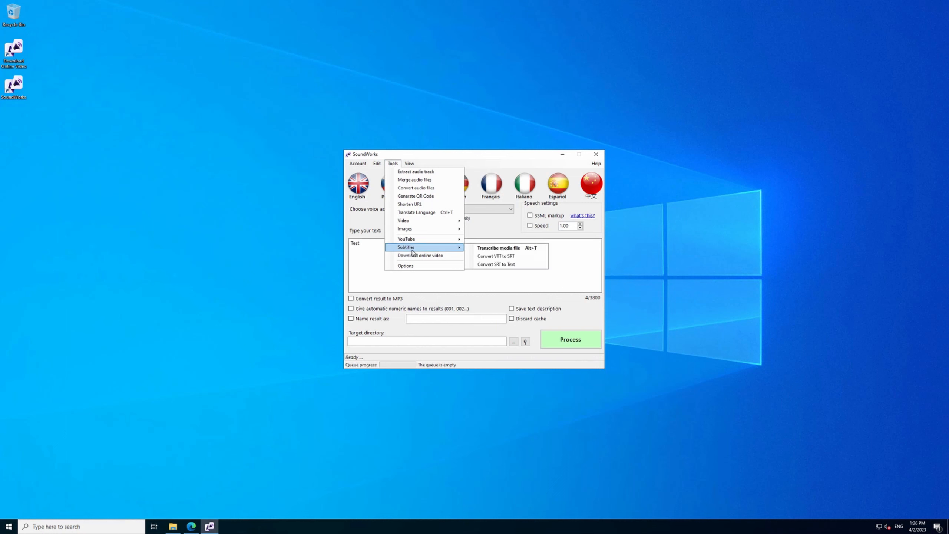
click(486, 249)
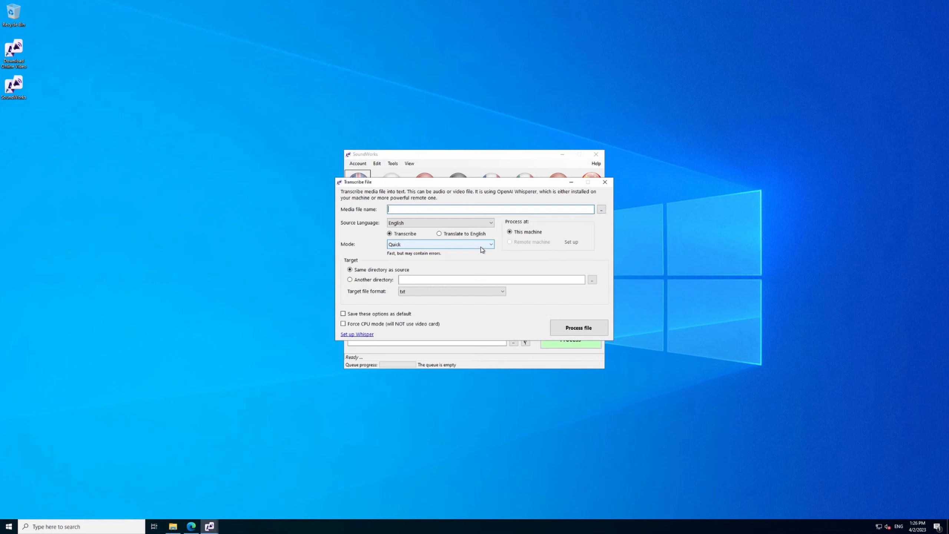
click(601, 209)
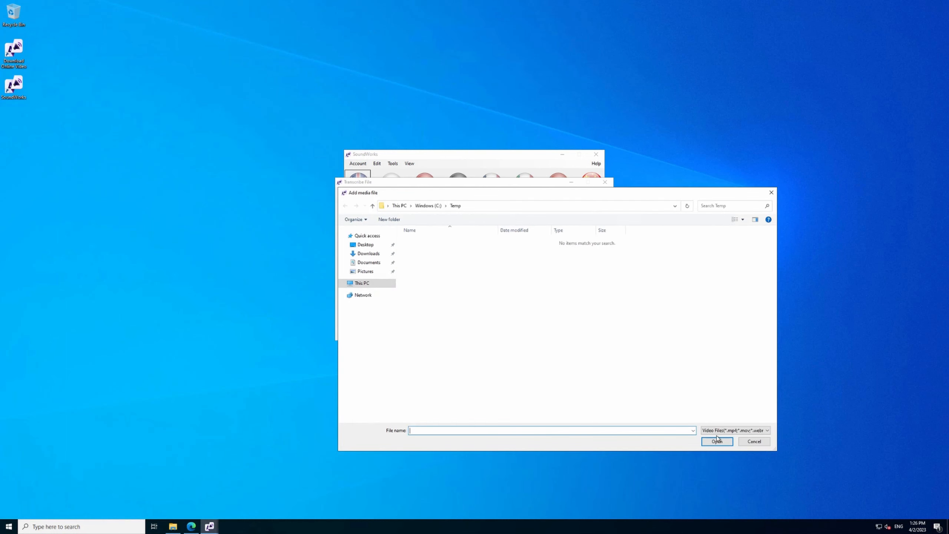
click(718, 432)
click(718, 442)
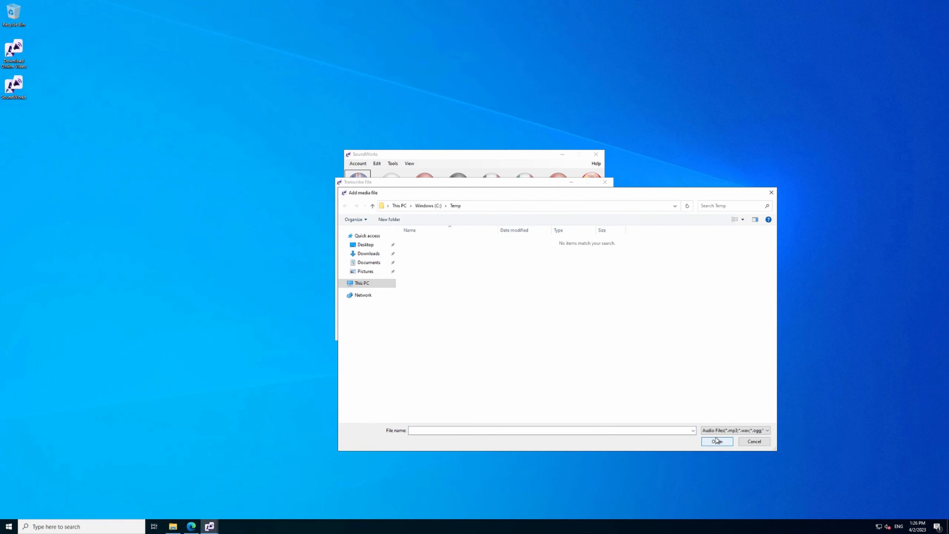
double_click(434, 242)
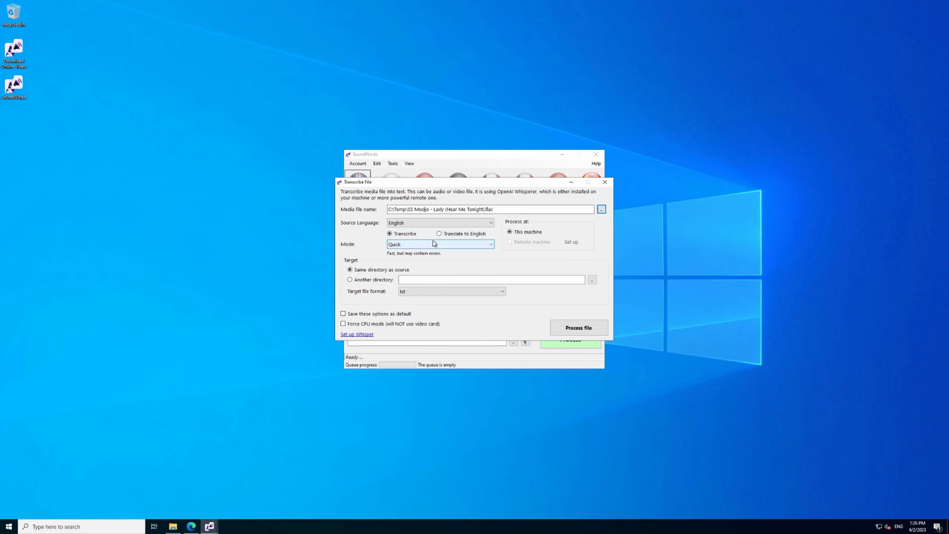
Browse the source languages but keep English, and set the file to Transcribe in Quick mode.
click(420, 223)
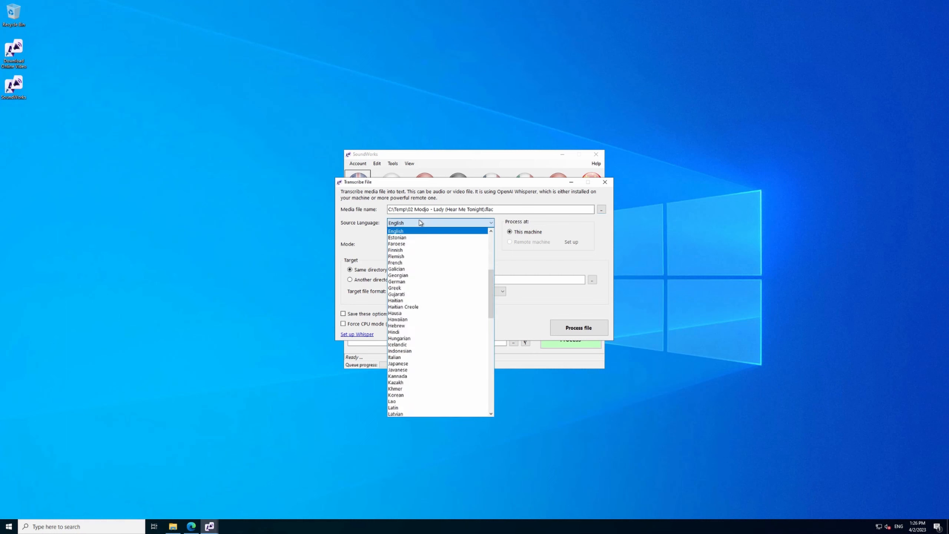
drag(493, 282, 493, 250)
click(362, 224)
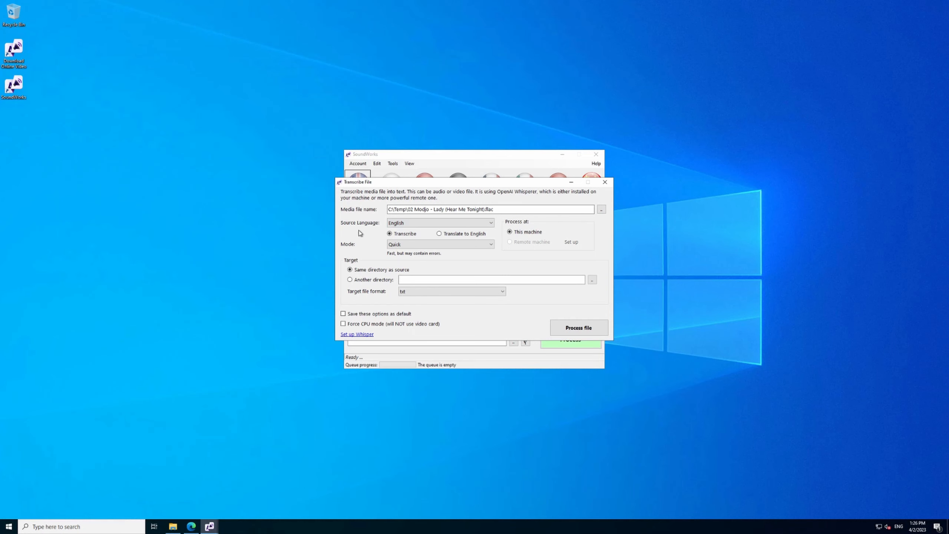
click(411, 245)
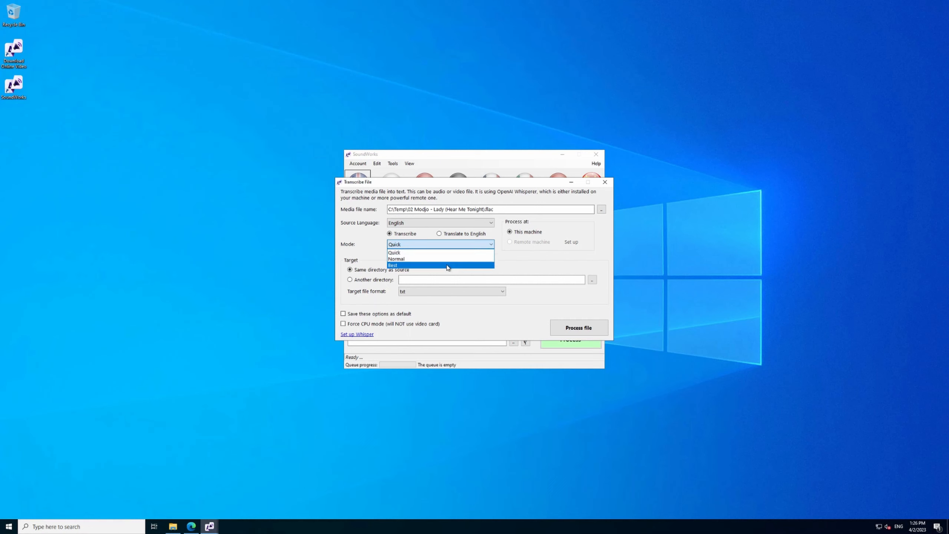
click(450, 253)
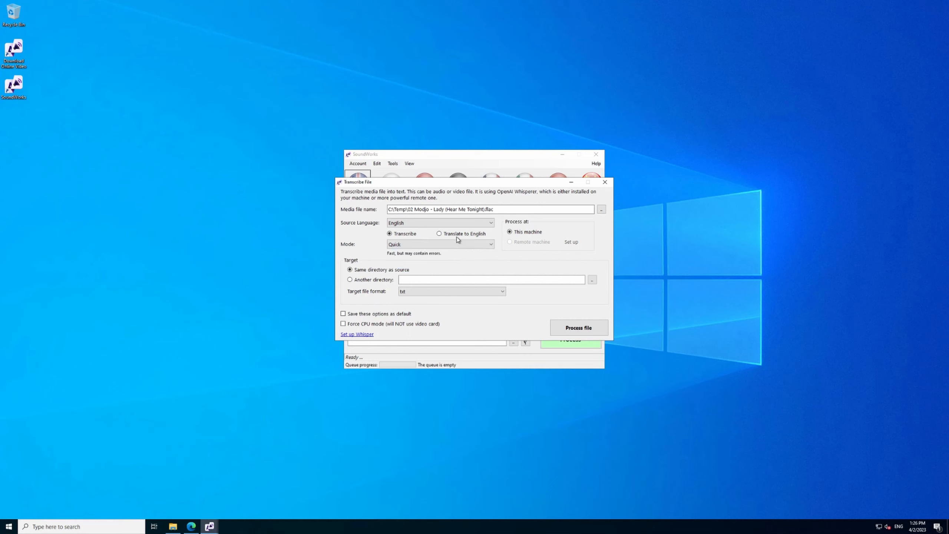
click(415, 235)
Set the target file format to all, save these options as default, and process the file.
click(504, 292)
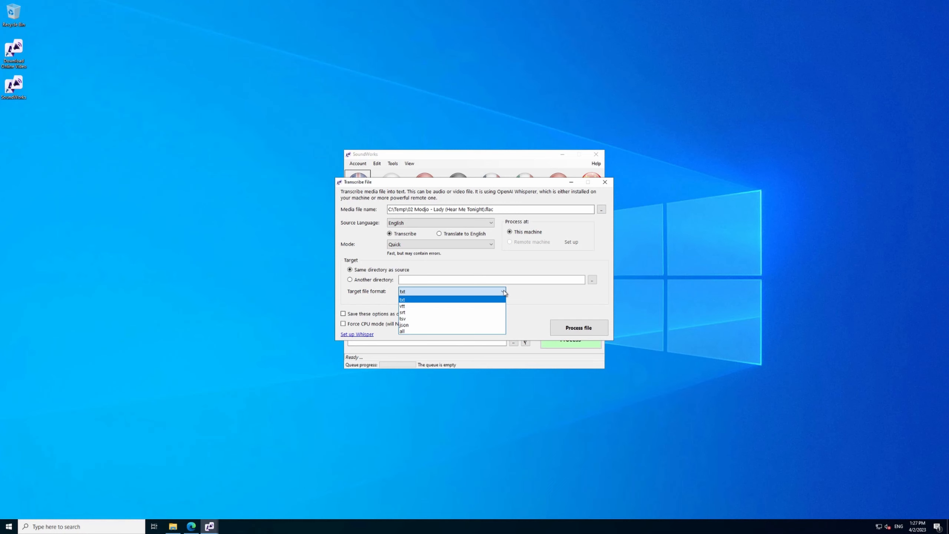
click(424, 330)
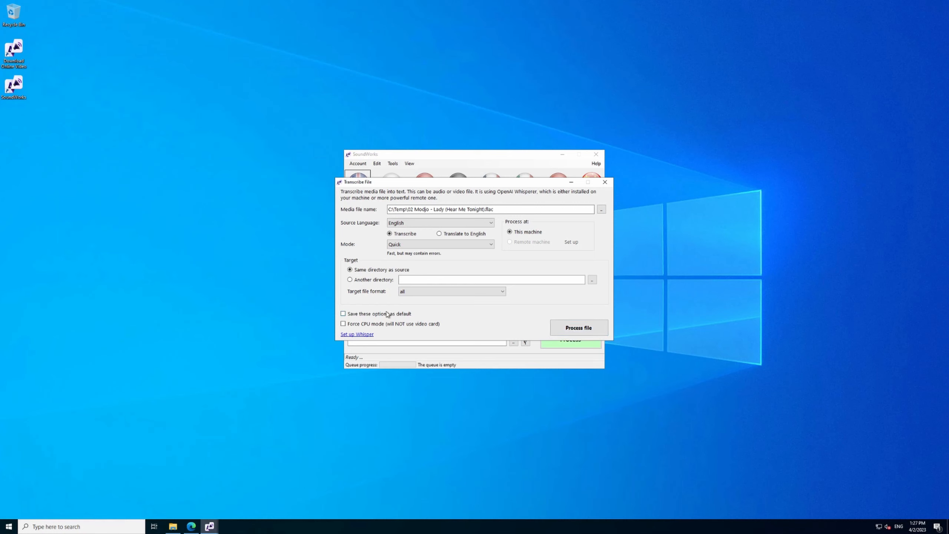
click(598, 330)
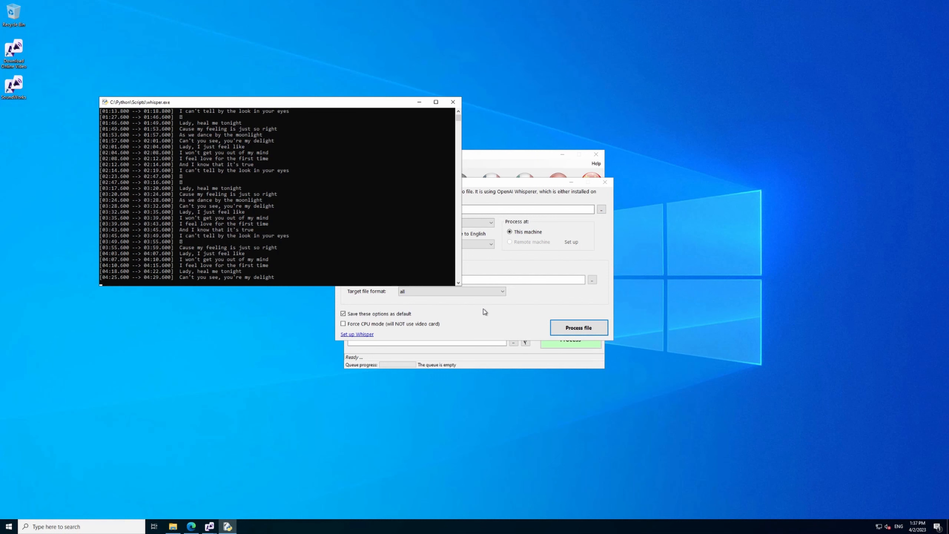
Close the Transcribe File window and SoundWorks, and bring up the Temp folder in File Explorer beside the Whisper console.
click(487, 183)
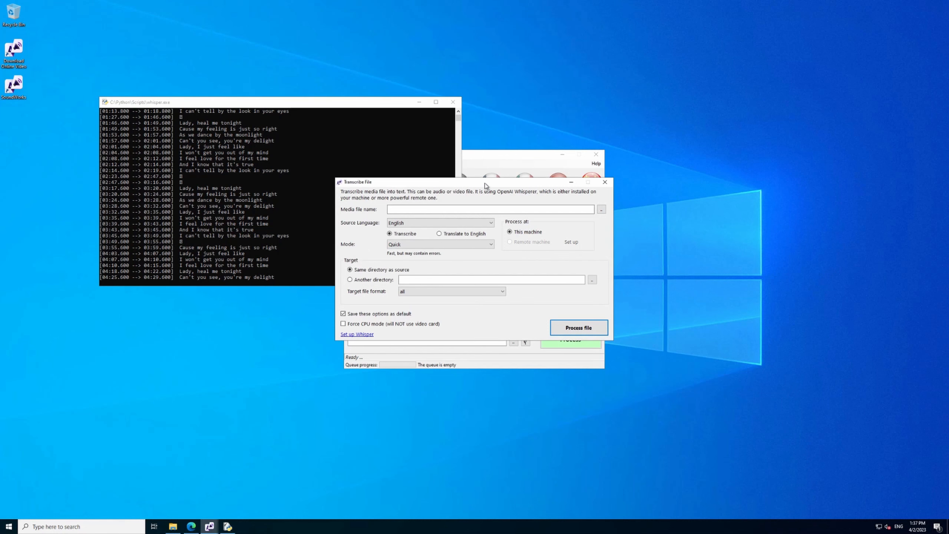
click(605, 181)
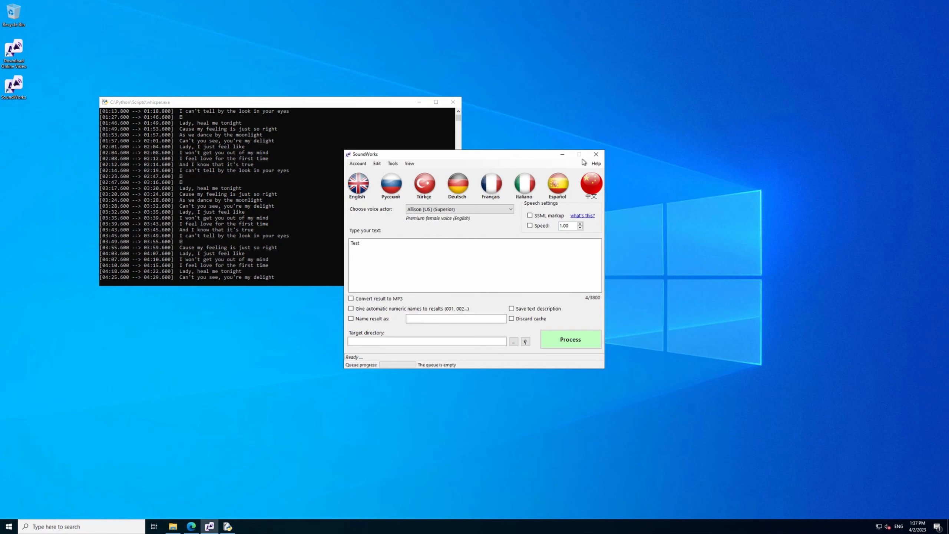
click(596, 154)
click(172, 526)
drag(395, 160, 522, 178)
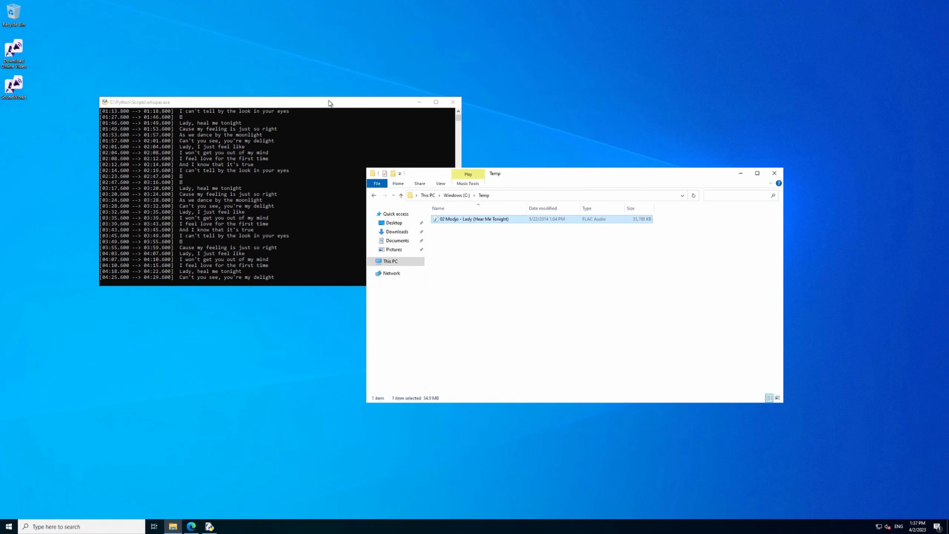
click(327, 102)
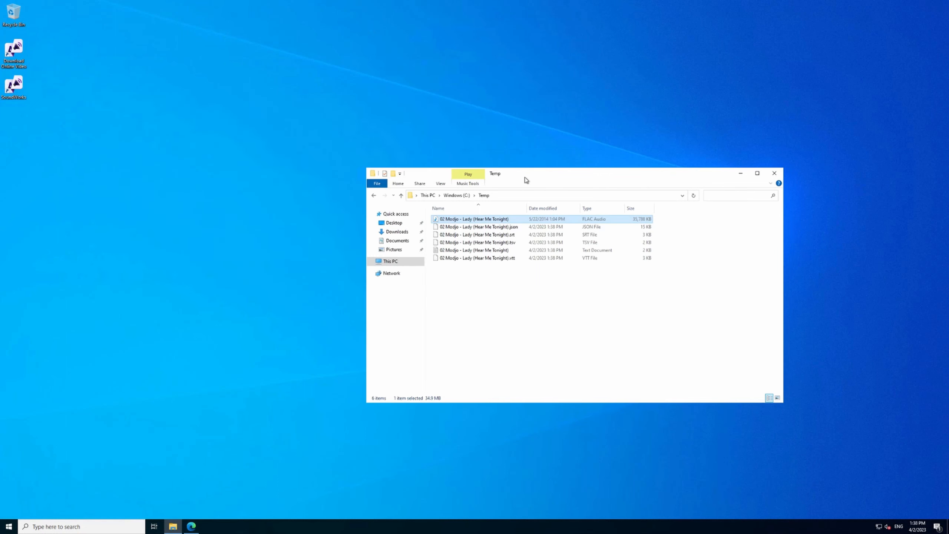
Open the generated text document from the Temp folder, review the plain-text transcript, and close it.
drag(525, 176, 370, 149)
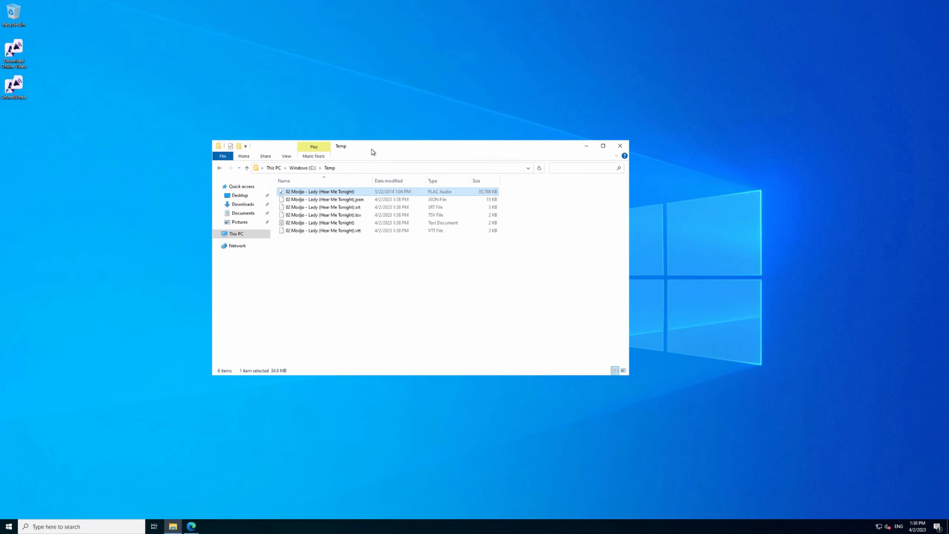
click(368, 216)
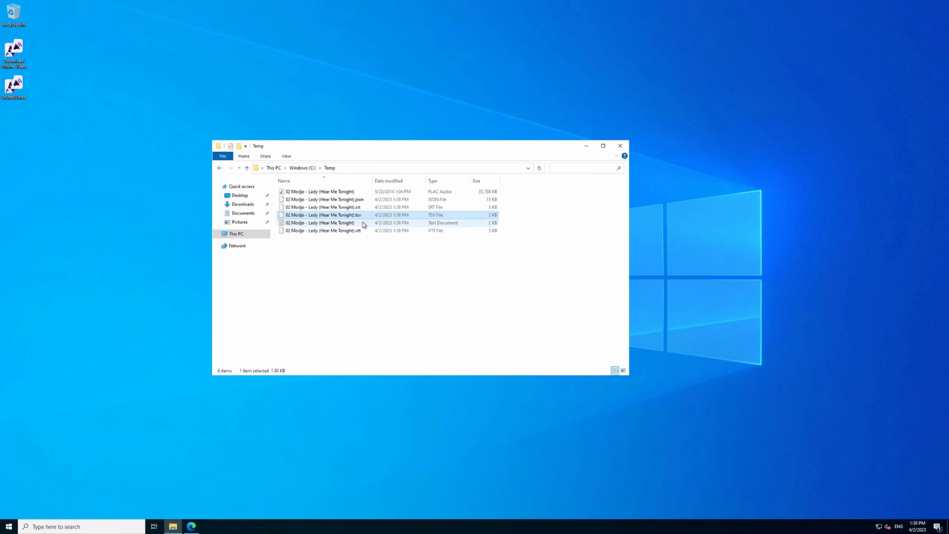
click(364, 224)
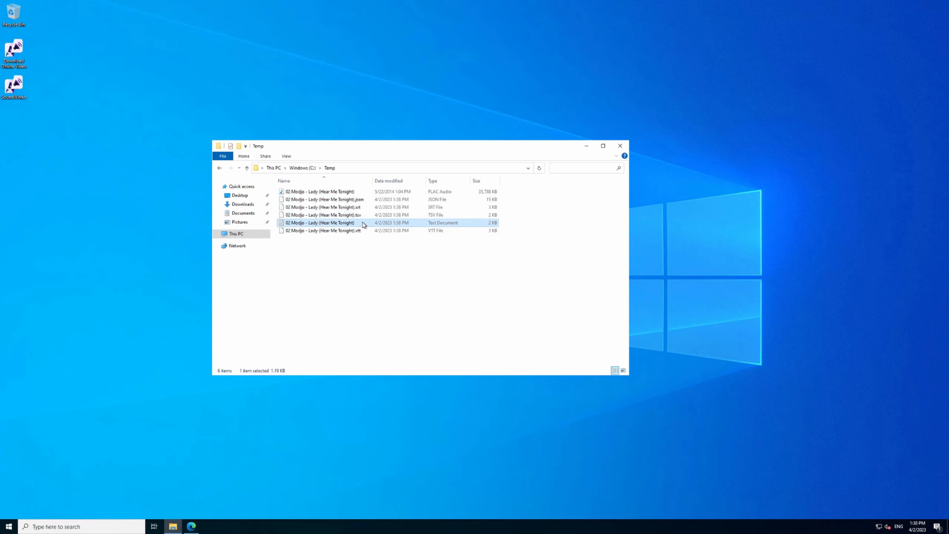
double_click(364, 223)
drag(234, 115, 222, 76)
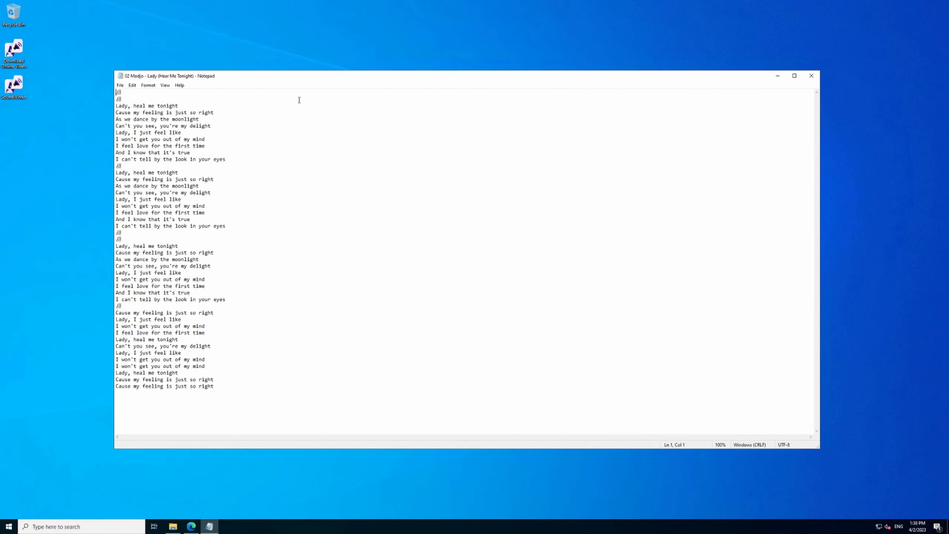
click(812, 76)
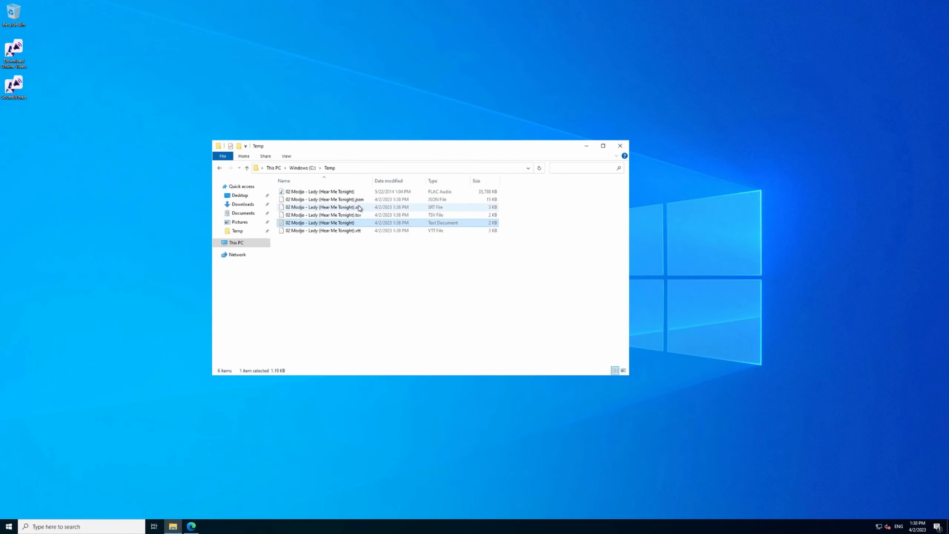
Make Notepad the default app for .srt files and review the timed SRT transcript in it before closing it.
click(378, 207)
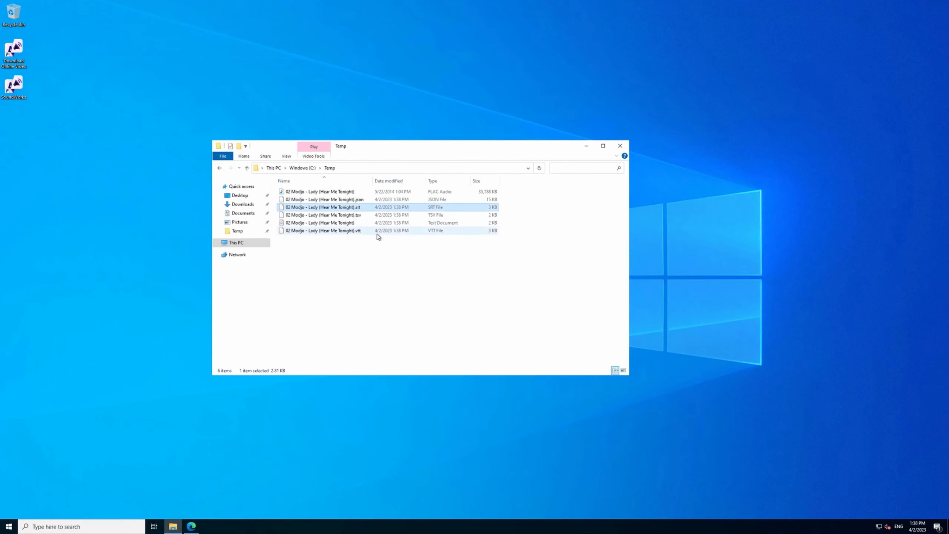
double_click(345, 208)
click(435, 163)
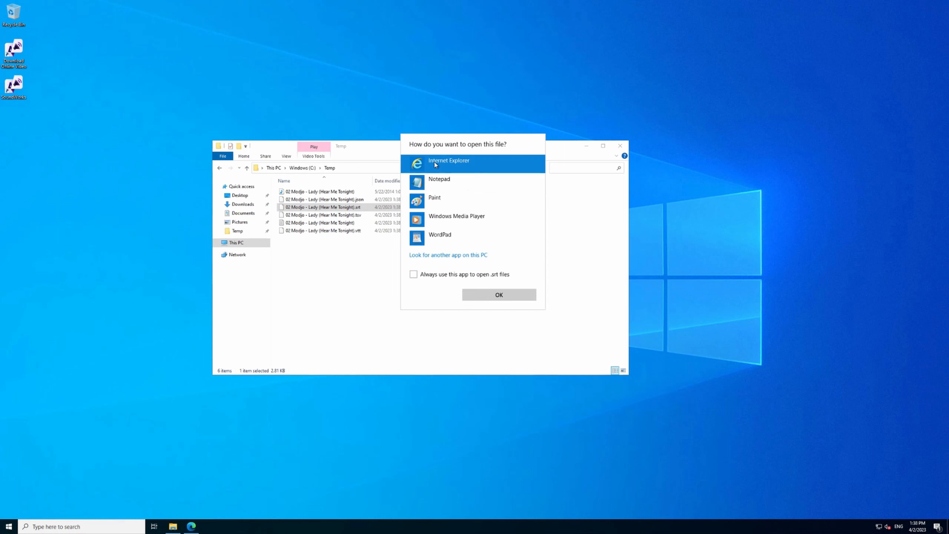
click(440, 182)
click(435, 275)
click(482, 296)
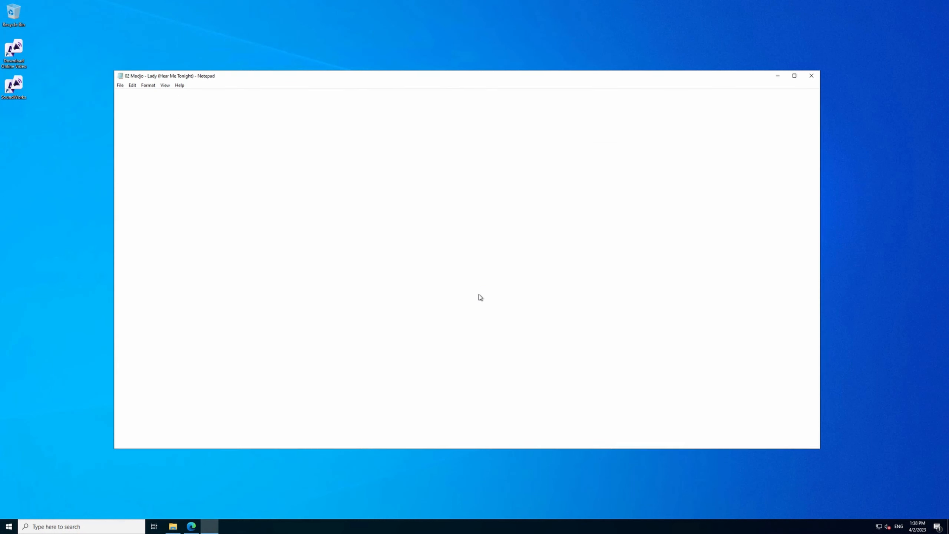
scroll(284, 182, down, 19)
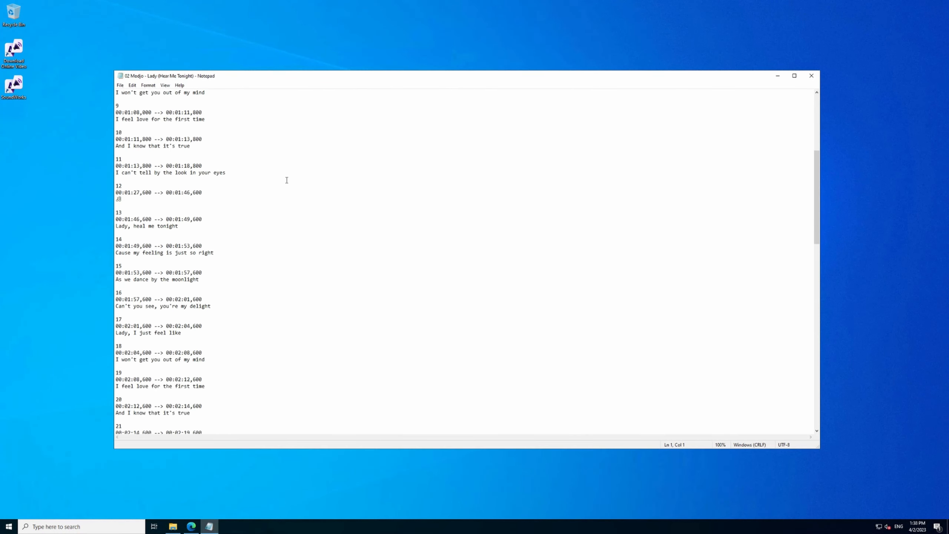
scroll(287, 182, down, 11)
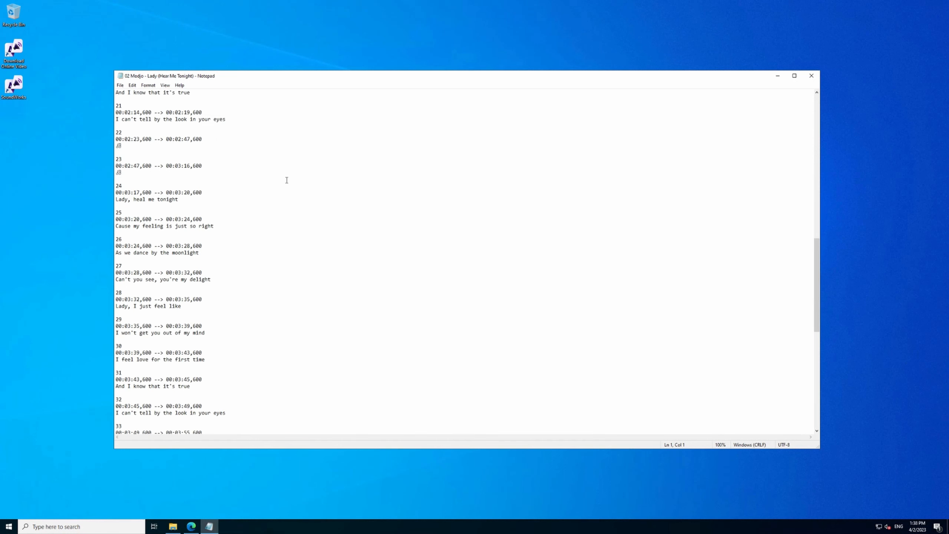
click(811, 75)
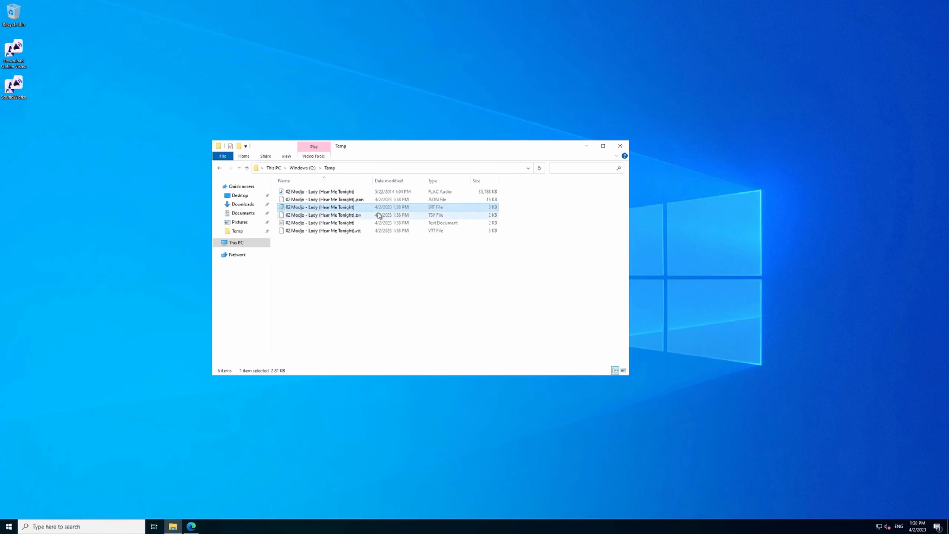
Make Notepad the default app for .vtt files and review the VTT transcript to its end before closing it.
double_click(360, 231)
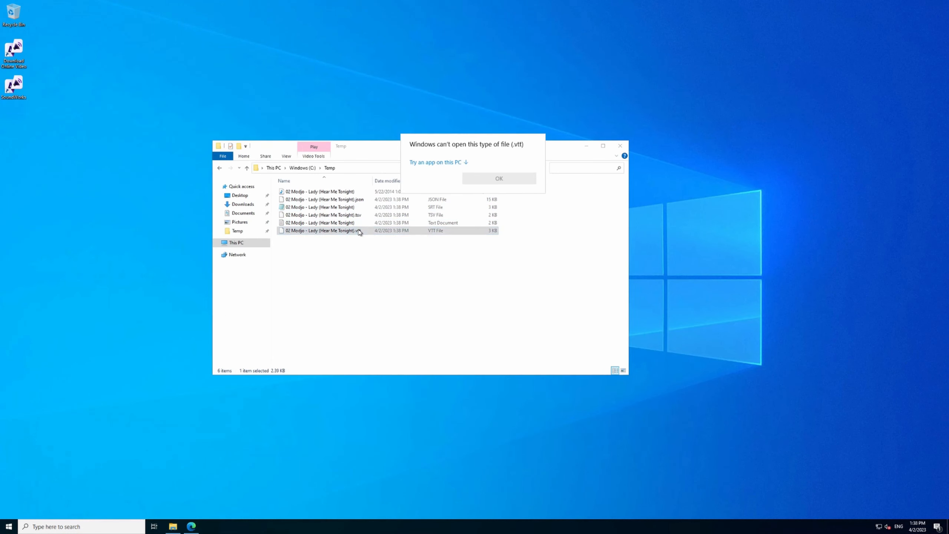
click(438, 164)
click(444, 180)
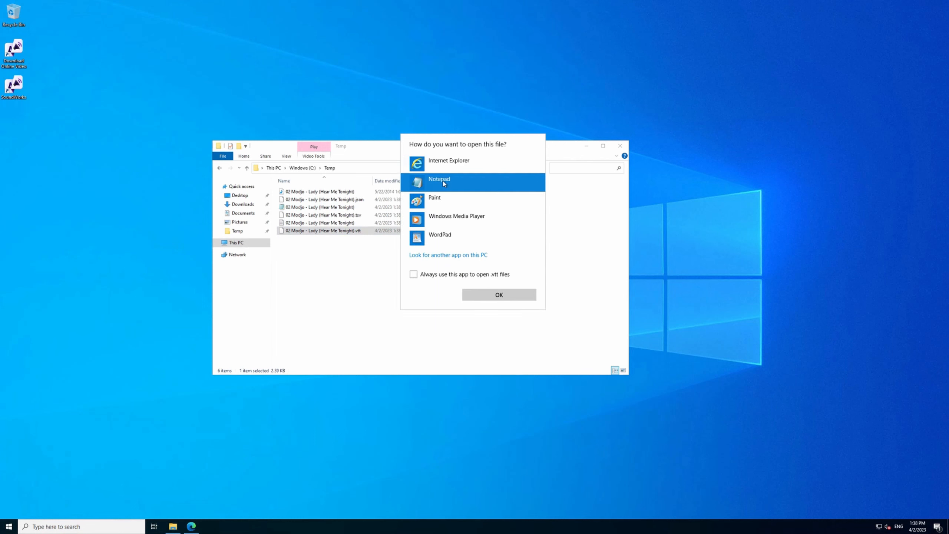
click(465, 277)
click(485, 295)
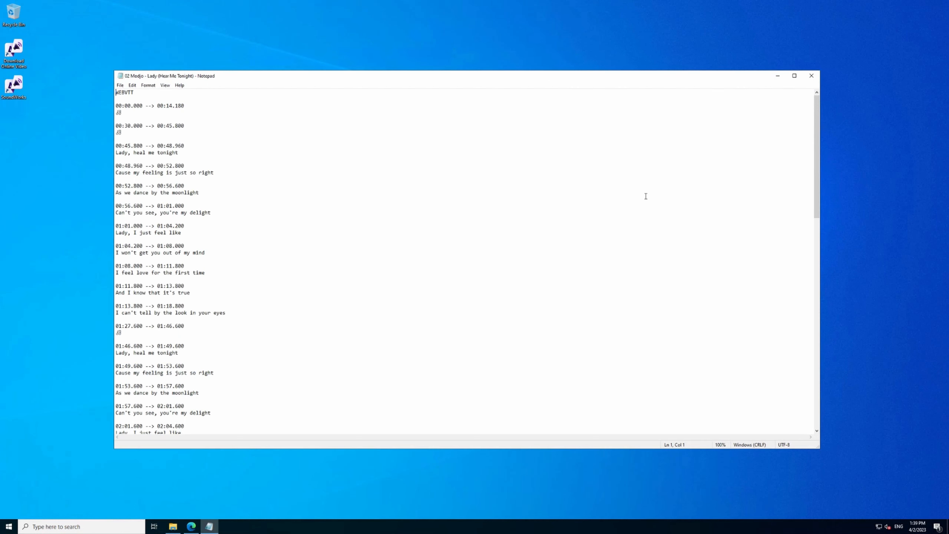
drag(816, 118, 815, 327)
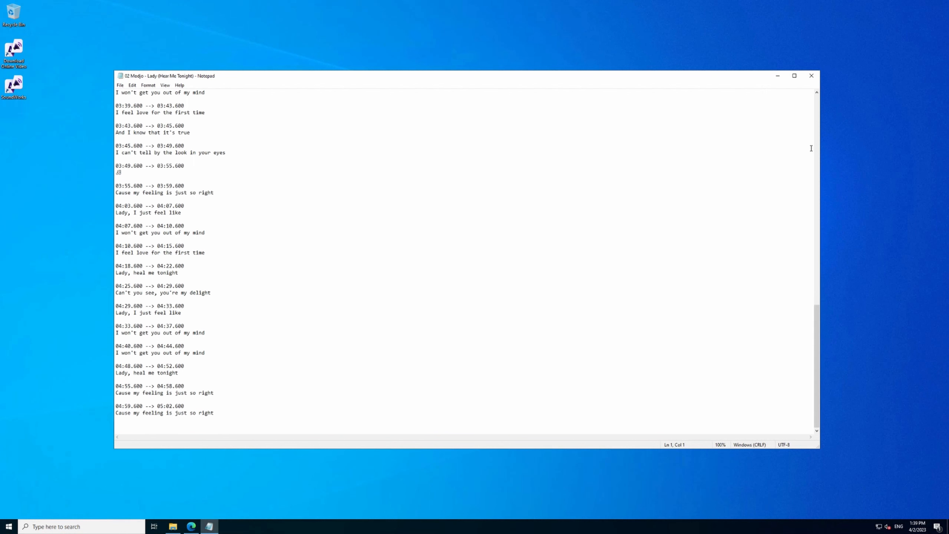
click(812, 77)
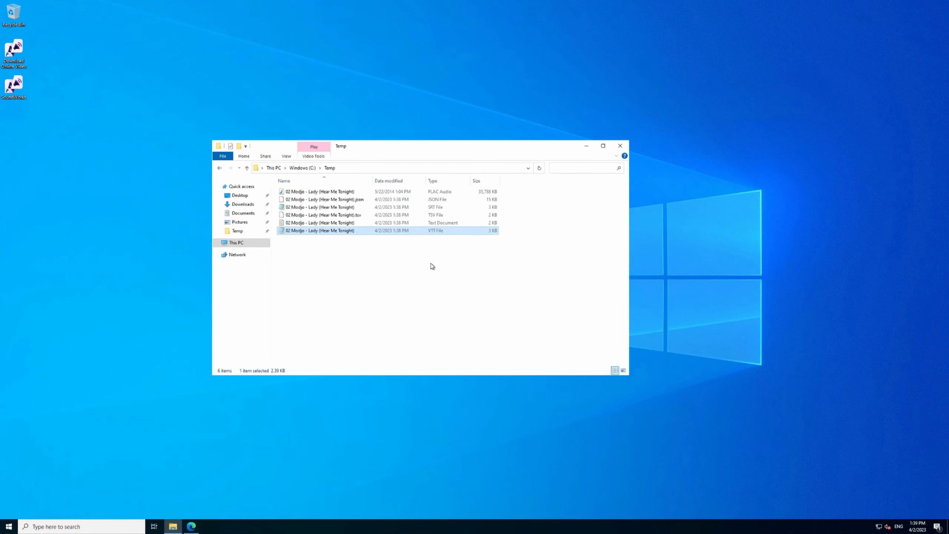
Open the JSON transcript in Notepad, making it the default app for .json files.
double_click(358, 200)
click(462, 163)
click(448, 182)
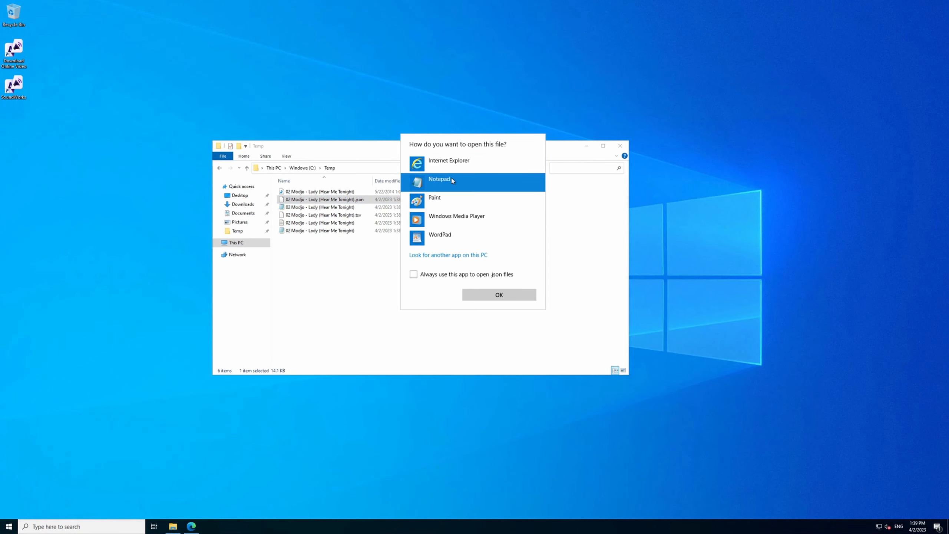
click(438, 274)
click(498, 296)
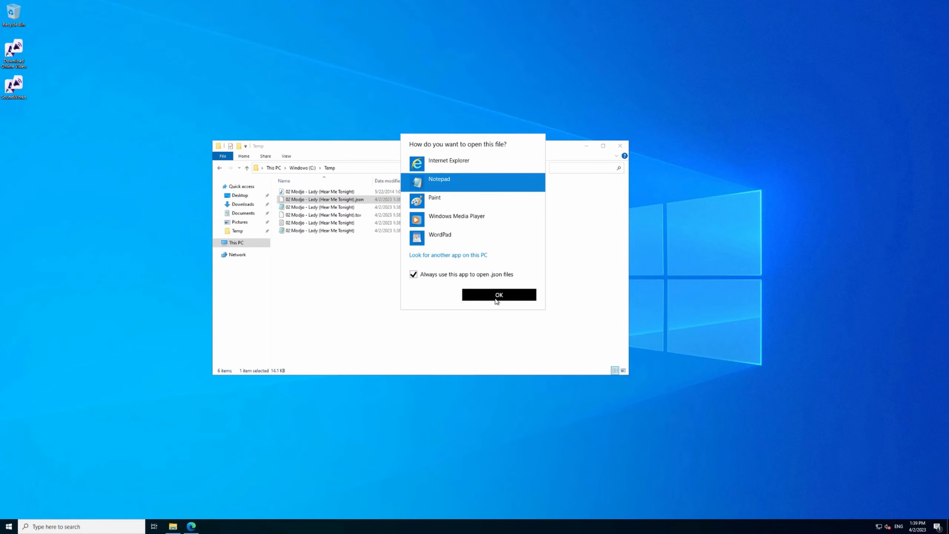
Turn on word wrap to view the JSON transcript in full, and close the file.
click(148, 86)
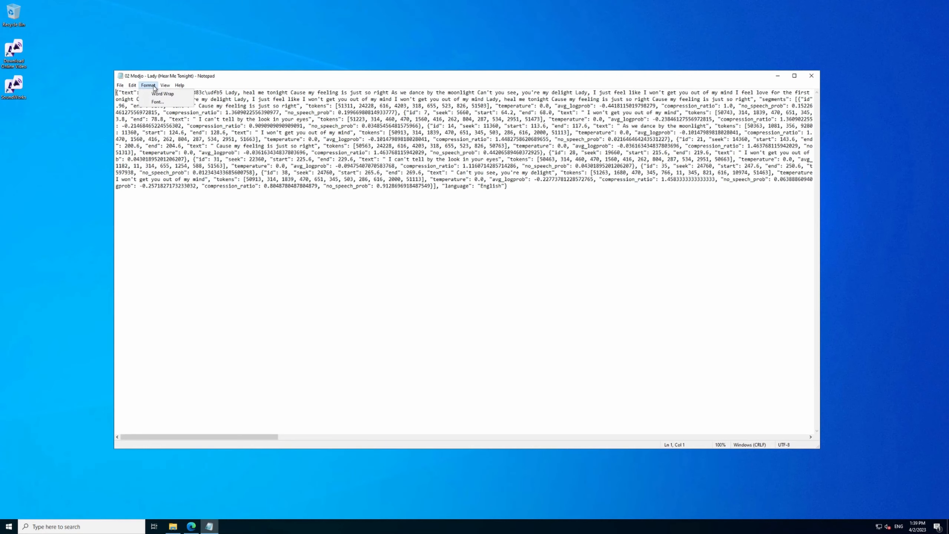
click(153, 94)
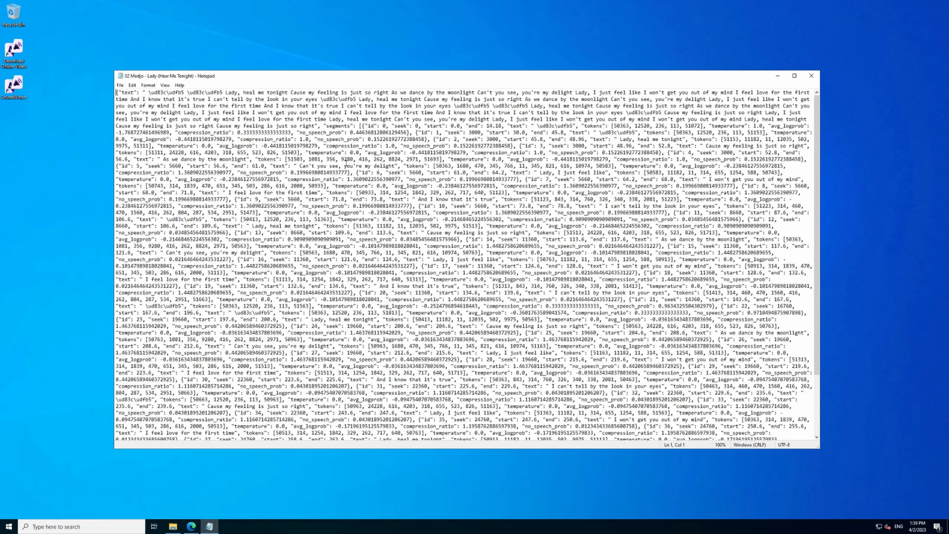
click(817, 76)
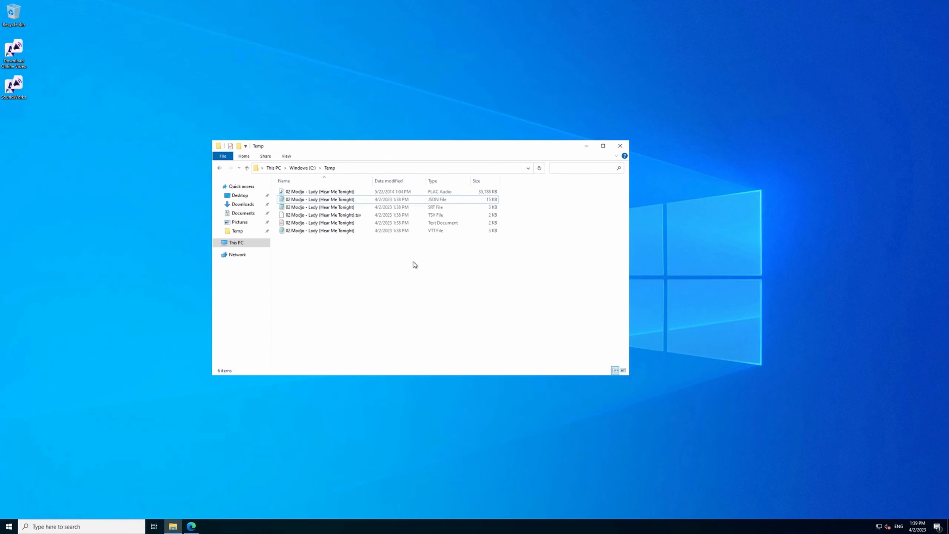